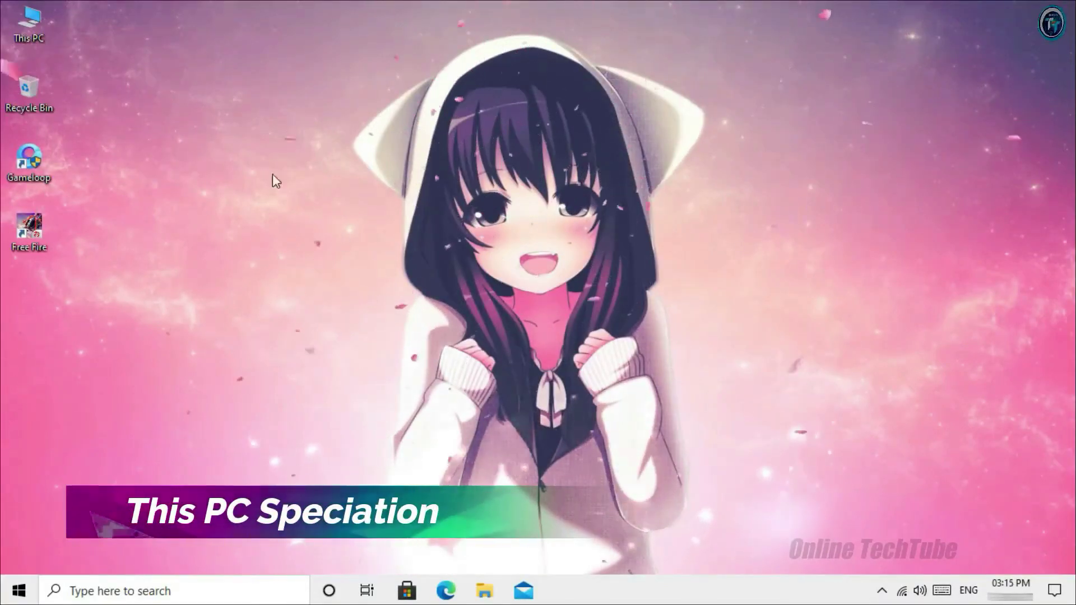
# - Open the properties of This PC and review the device name, processor, installed RAM and system type
pyautogui.rightClick(41, 26)
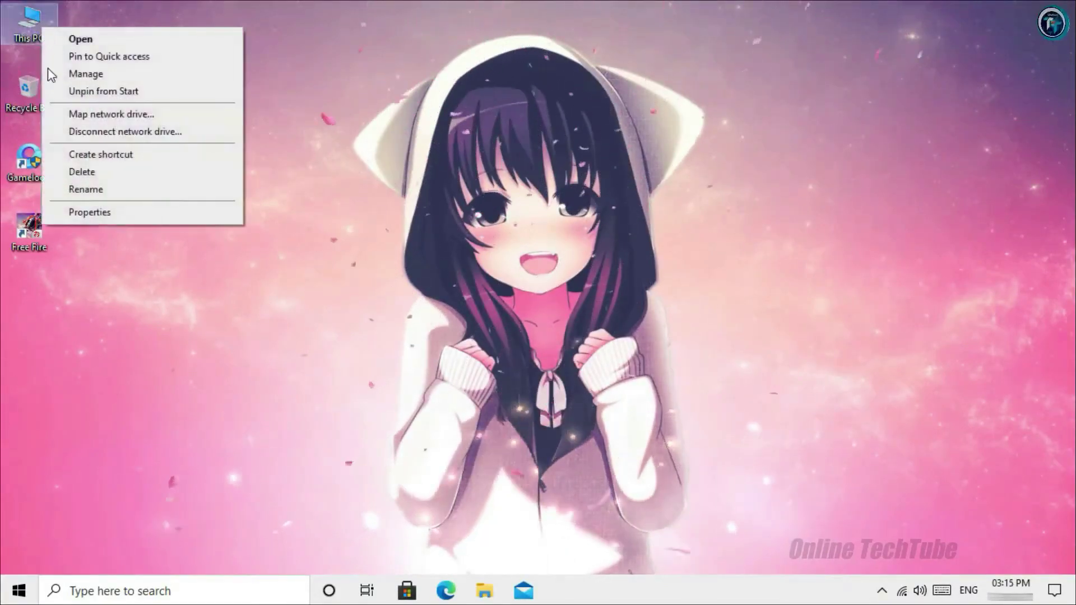
pyautogui.click(79, 214)
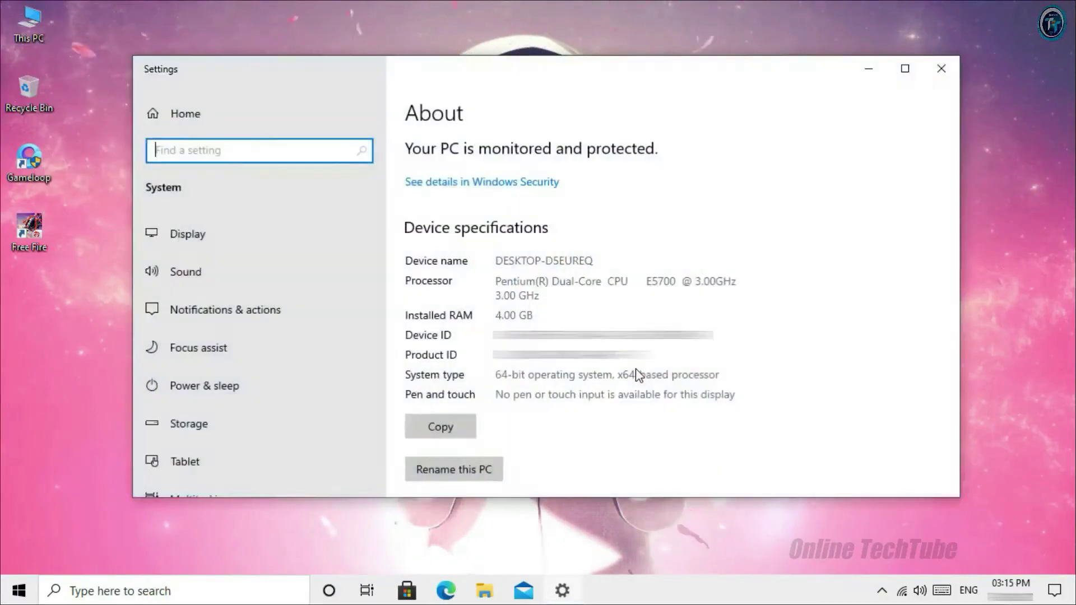
pyautogui.moveTo(495, 261); pyautogui.dragTo(577, 277)
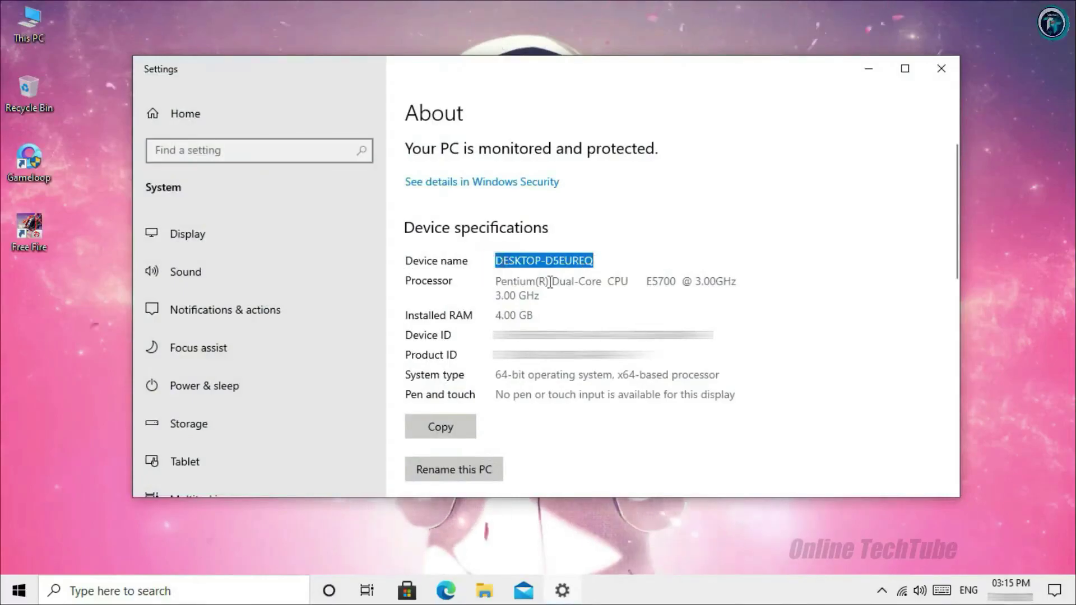
pyautogui.moveTo(496, 281); pyautogui.dragTo(628, 294)
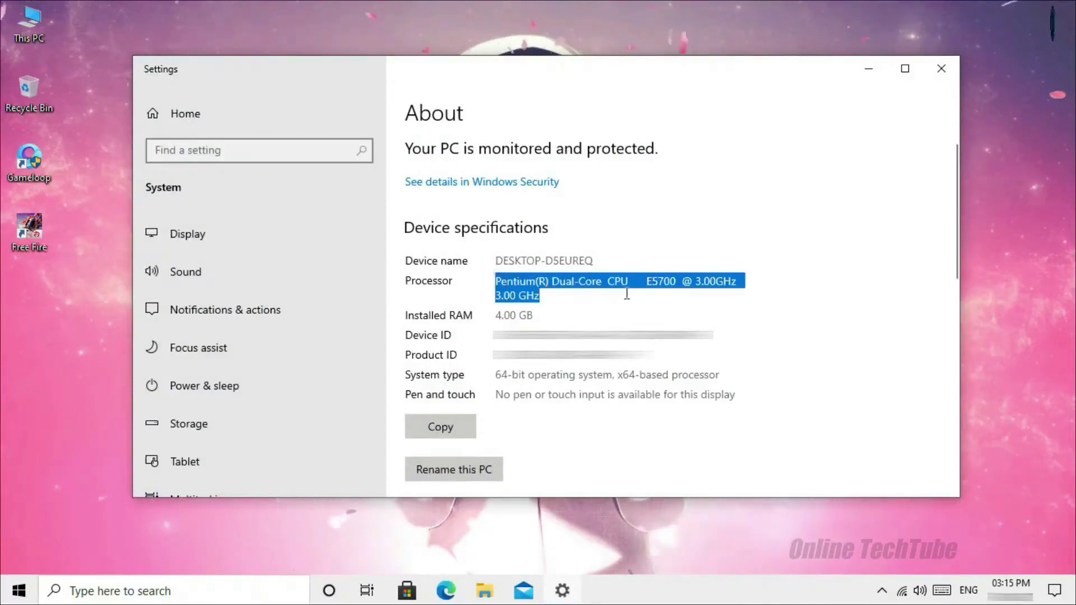
pyautogui.moveTo(495, 315); pyautogui.dragTo(546, 316)
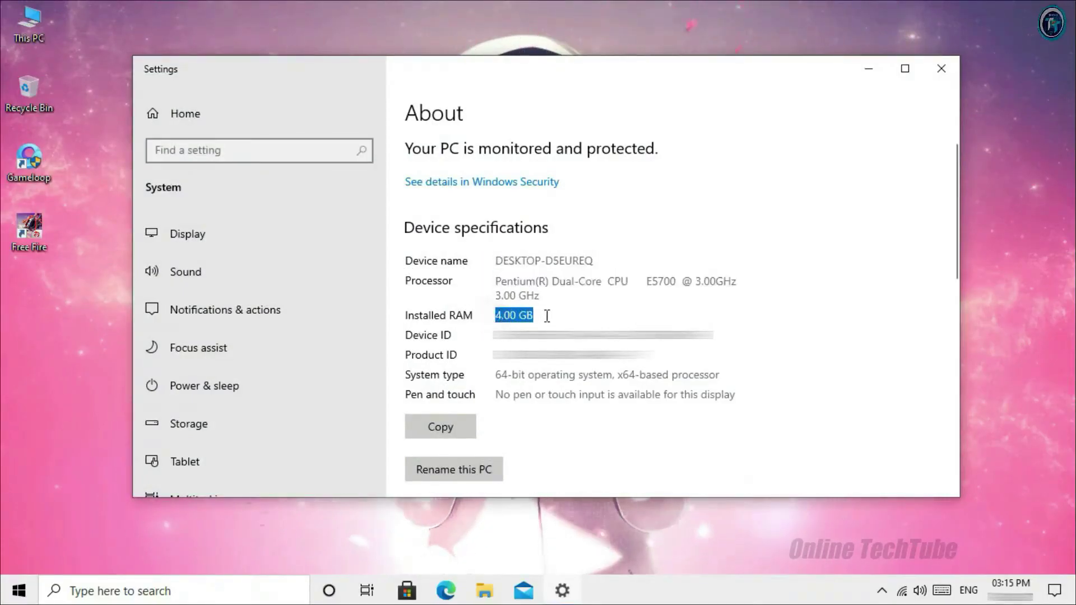
pyautogui.moveTo(496, 374); pyautogui.dragTo(745, 393)
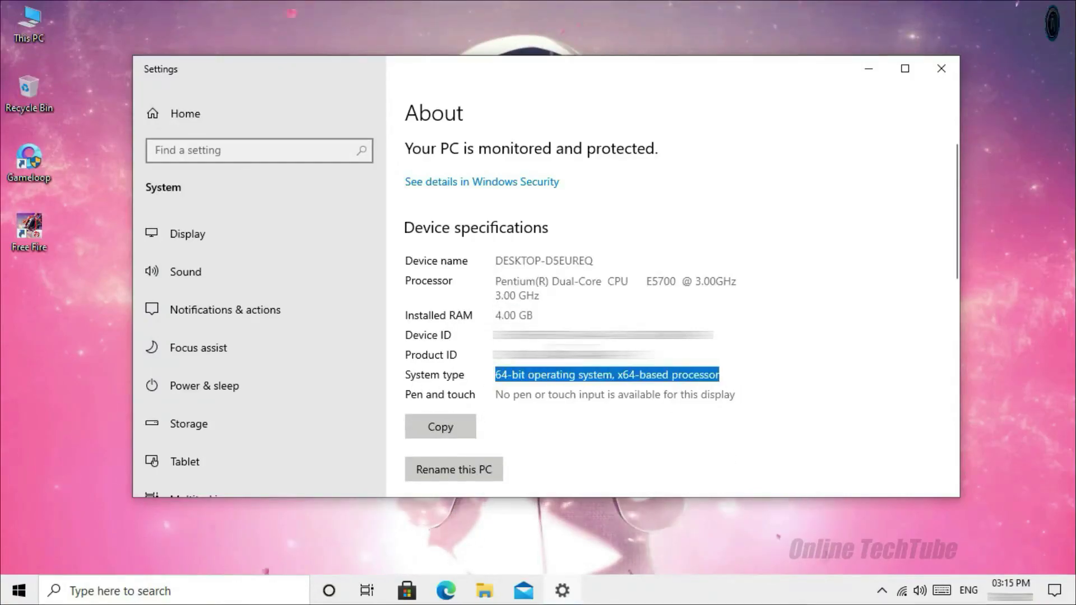
pyautogui.click(942, 69)
# - View the drives in This PC and the computer's basic system information, closing both windows when done
pyautogui.doubleClick(20, 22)
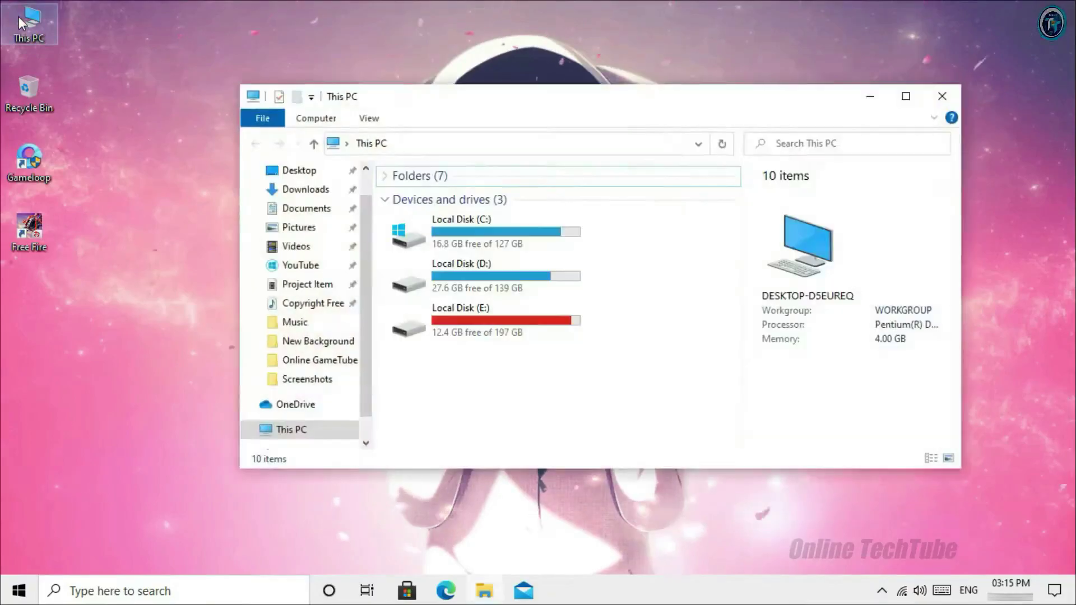
pyautogui.rightClick(626, 372)
pyautogui.click(680, 525)
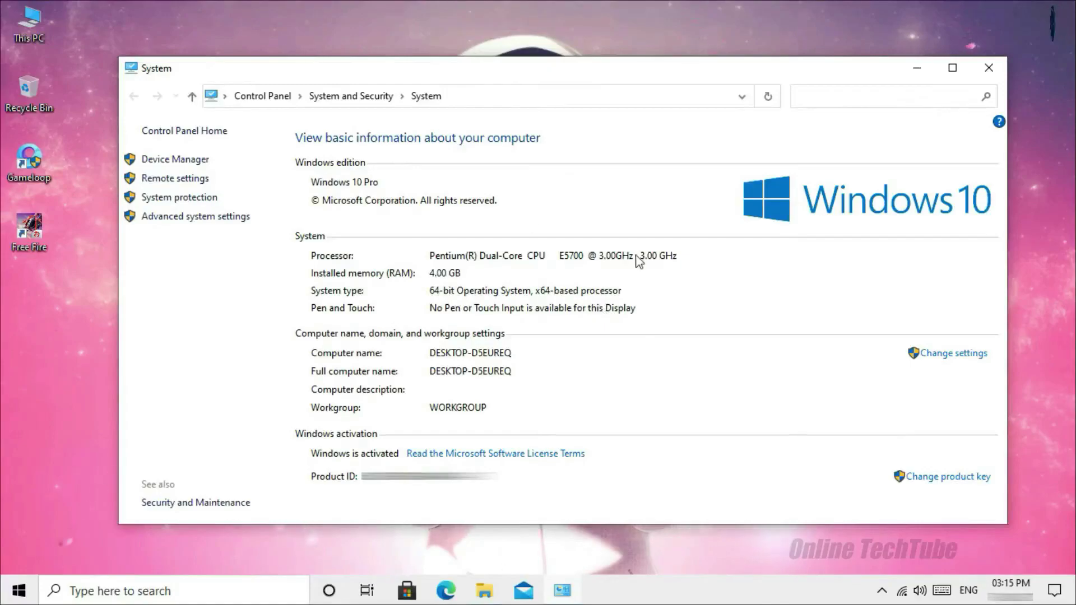
pyautogui.click(989, 67)
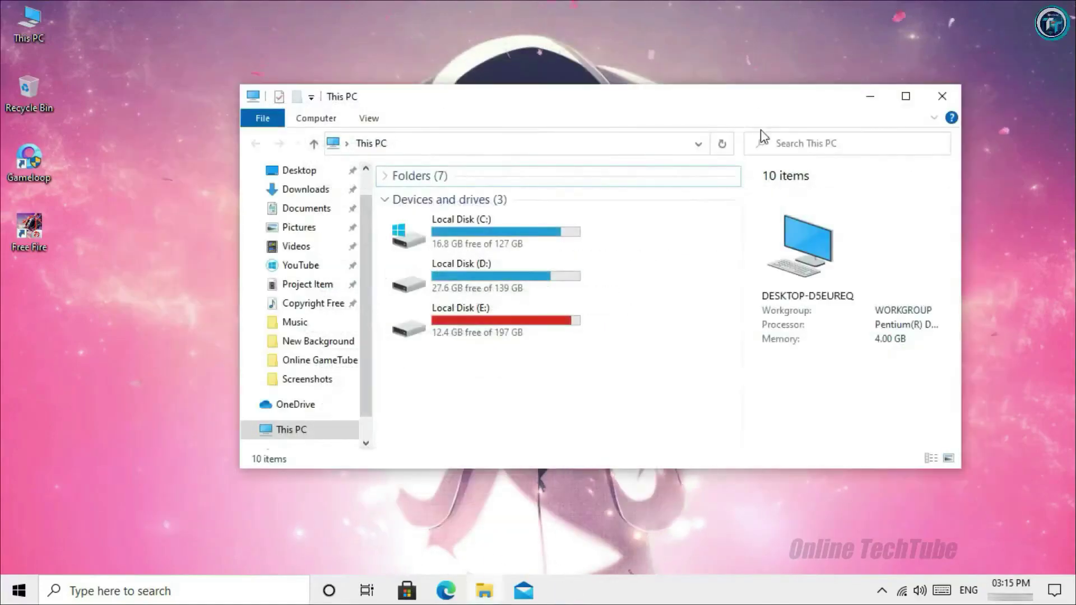
pyautogui.click(943, 96)
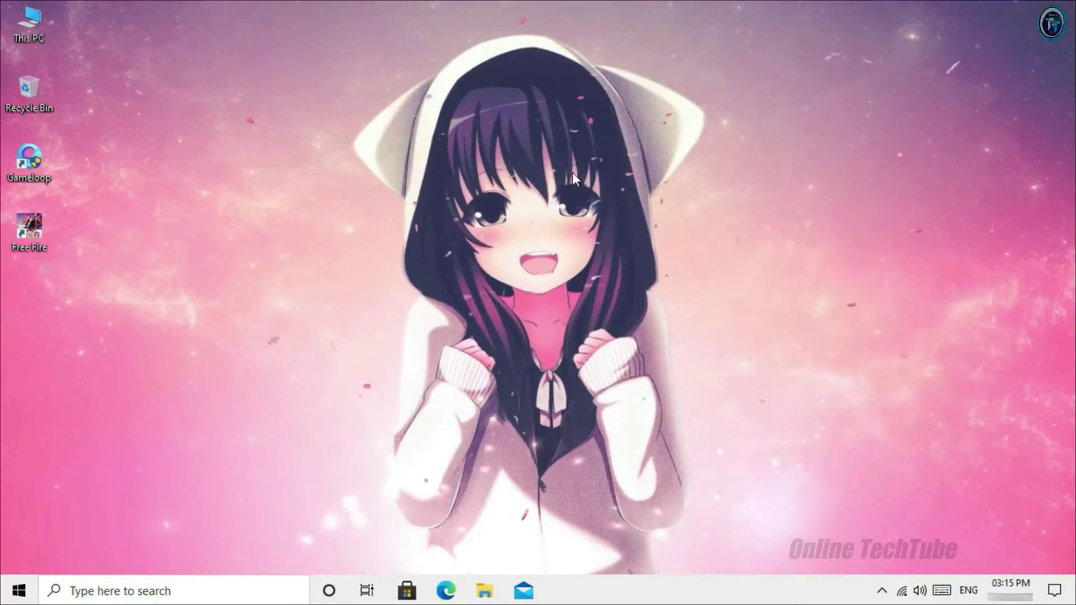
# - Search Windows for "Graphics Settings" and open the matching system settings page
pyautogui.click(140, 590)
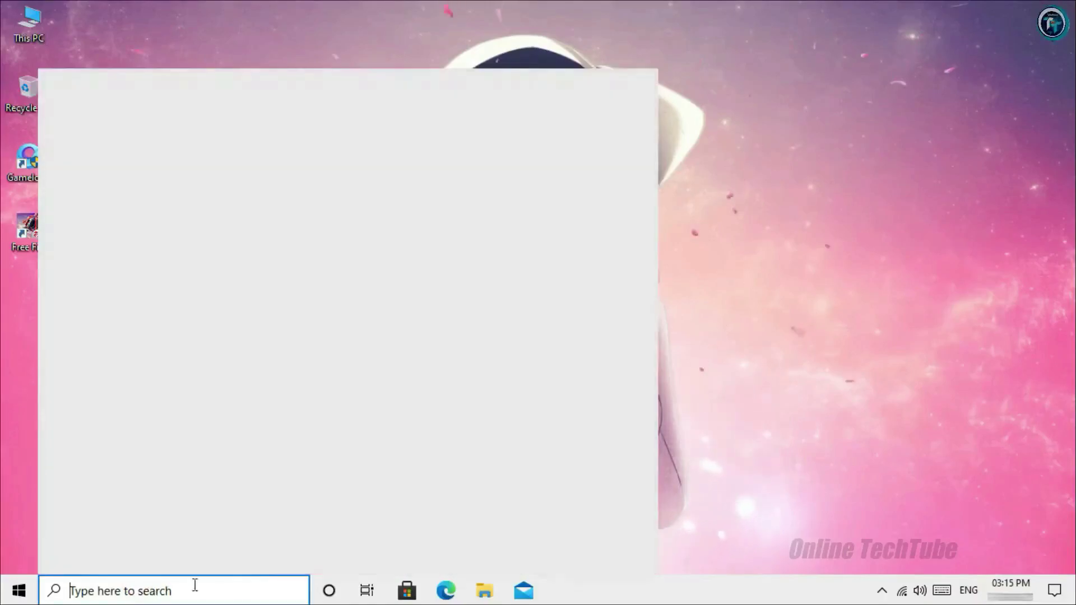
pyautogui.write('Graphics Set')
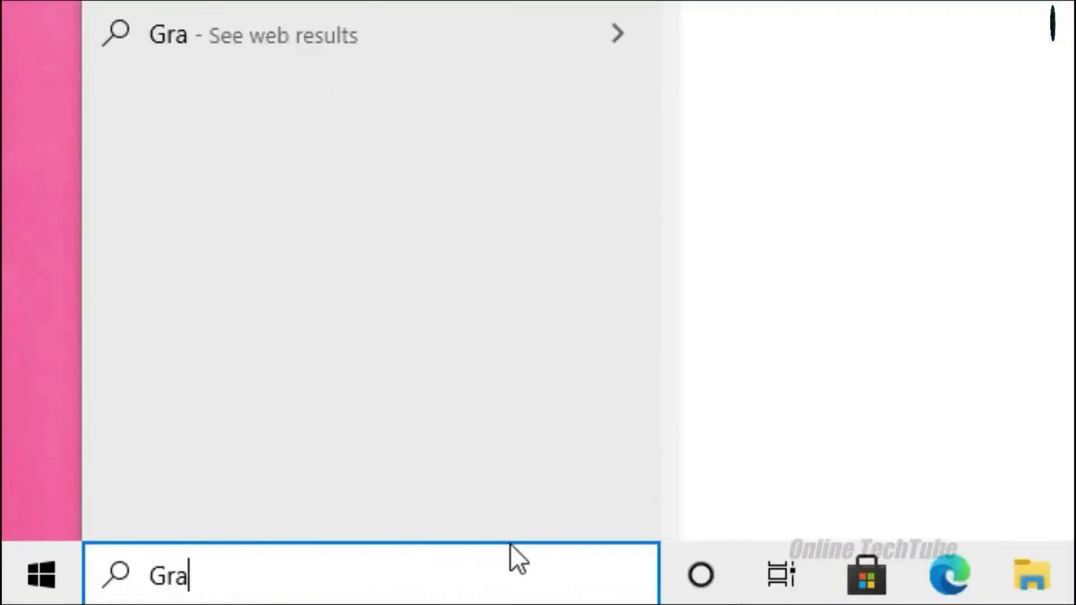
pyautogui.write('tings')
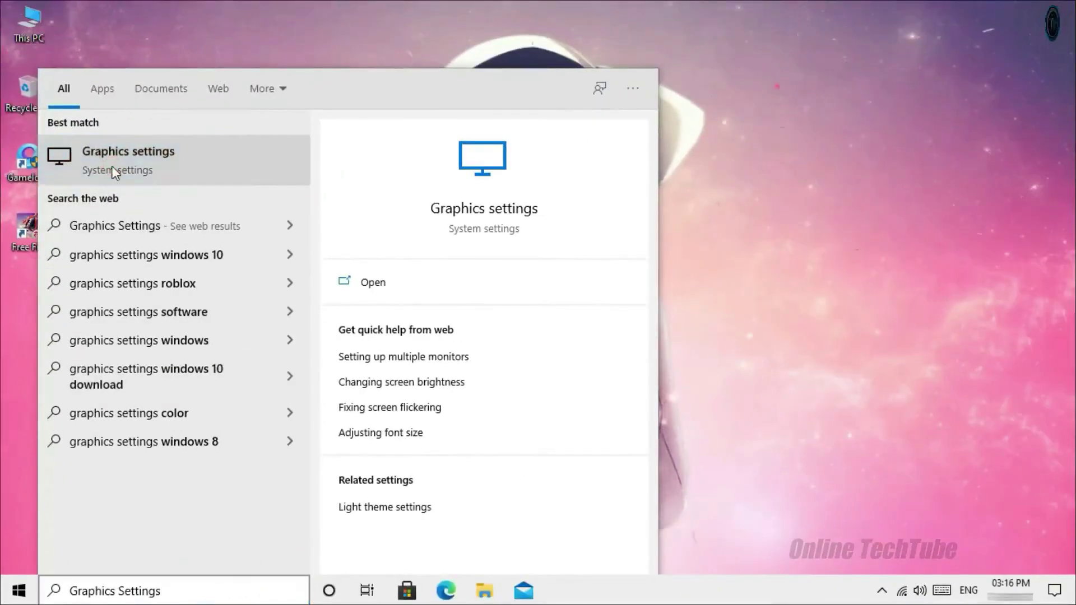
pyautogui.click(114, 172)
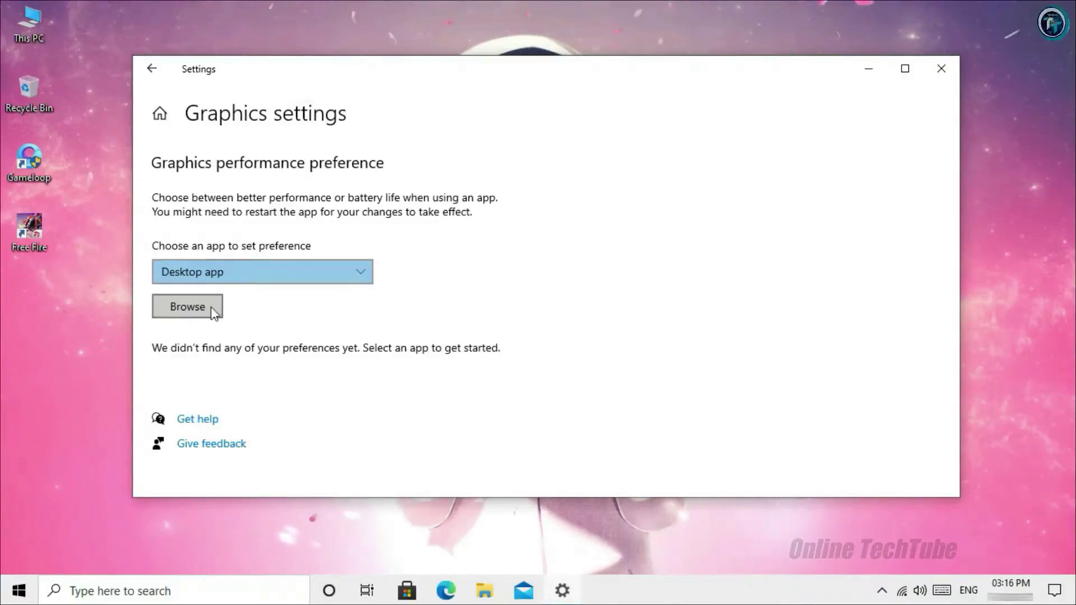
# - Add the Gameloop desktop app from the Desktop folder to the graphics performance preferences
pyautogui.click(185, 308)
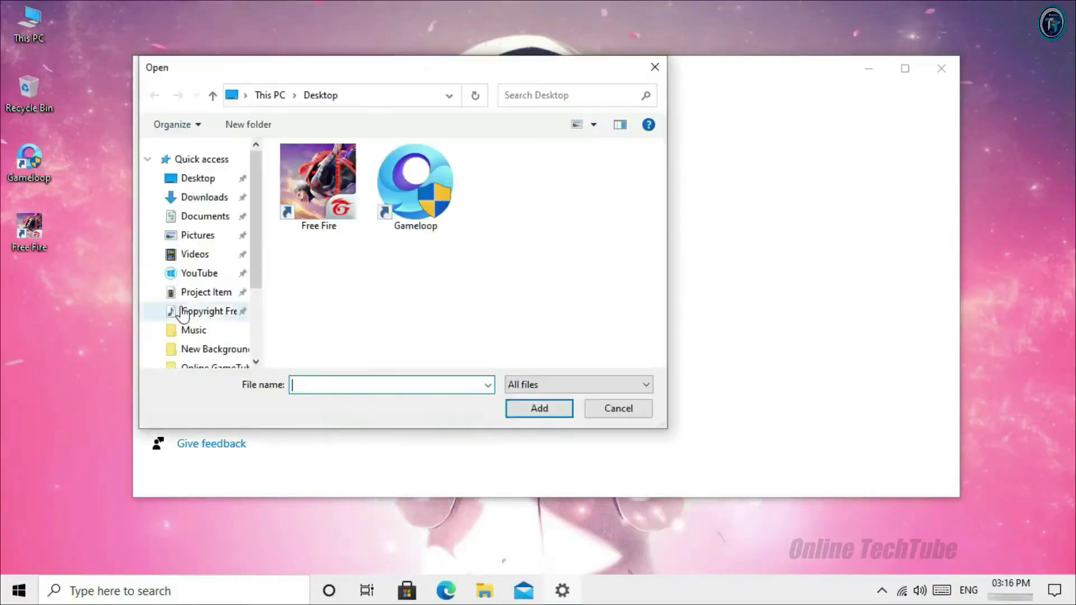
pyautogui.click(201, 180)
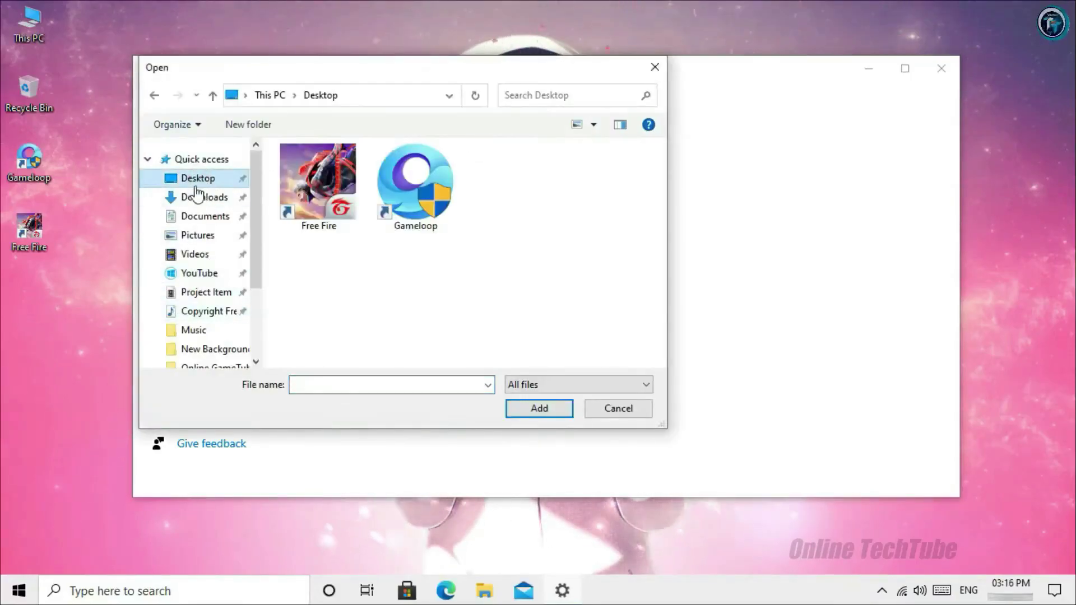
pyautogui.click(375, 186)
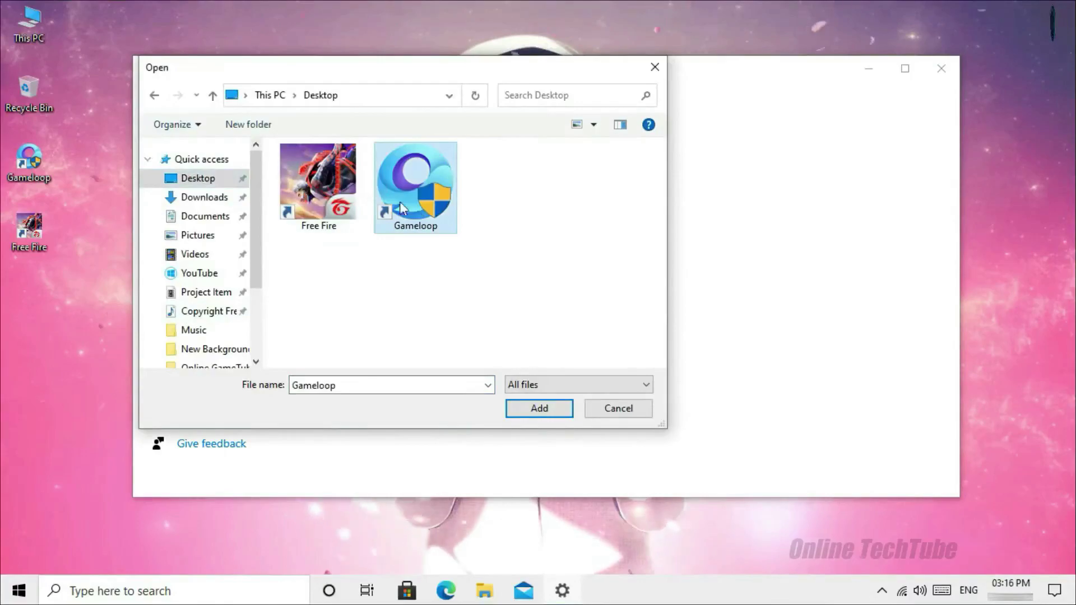
pyautogui.click(549, 415)
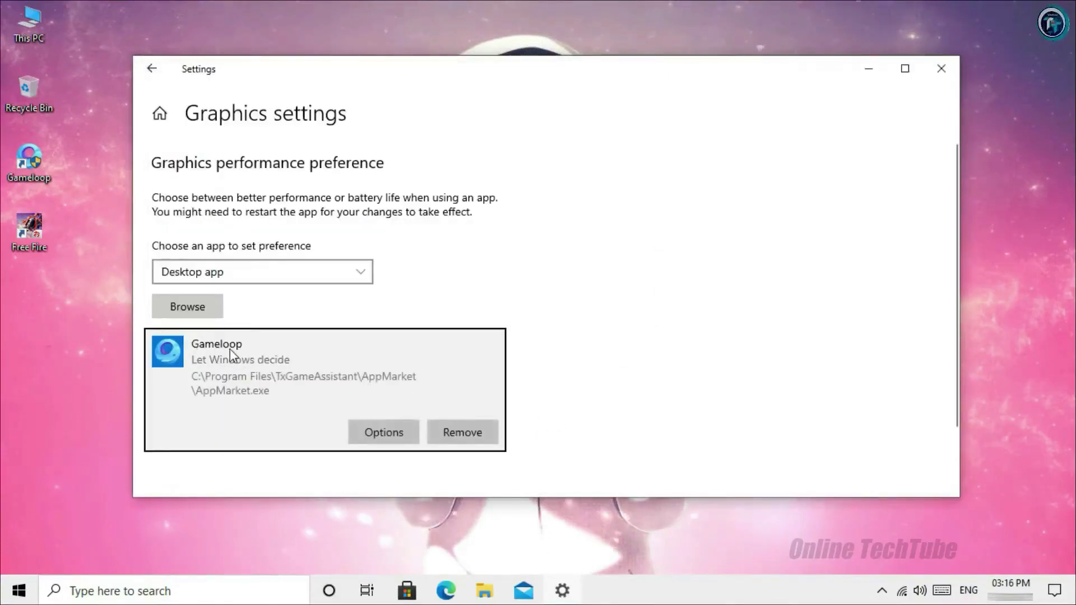
# - Set Gameloop's graphics preference to High performance, save it and close Settings
pyautogui.click(385, 437)
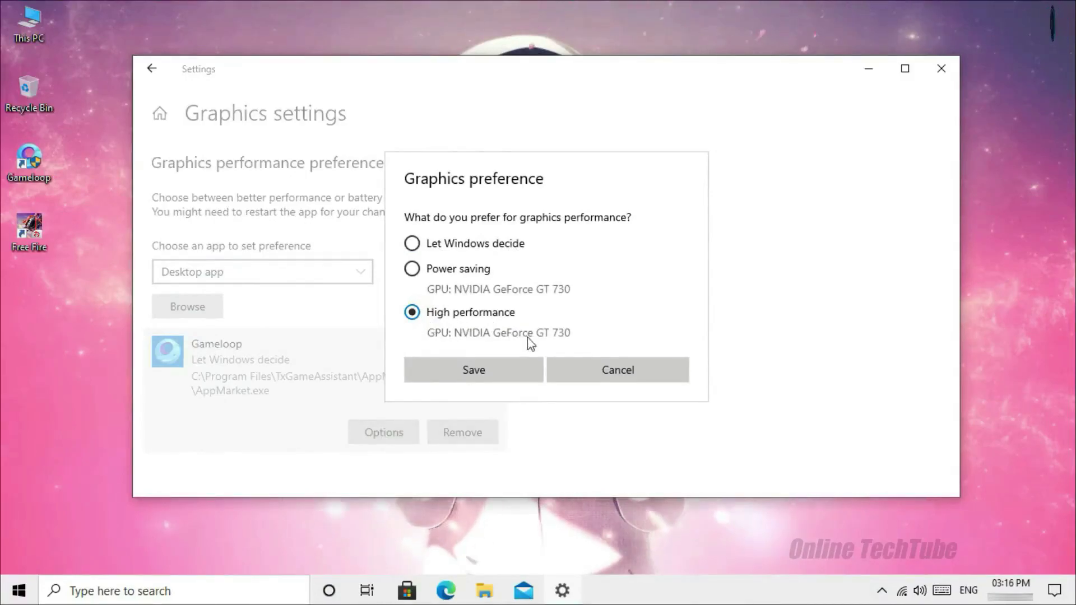
pyautogui.click(475, 370)
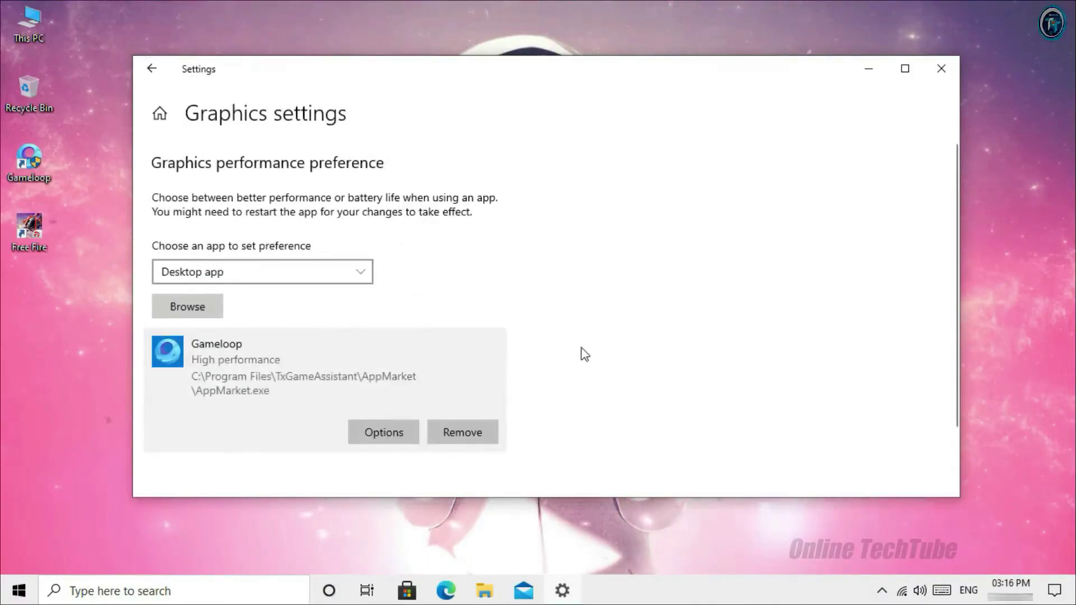
pyautogui.click(941, 68)
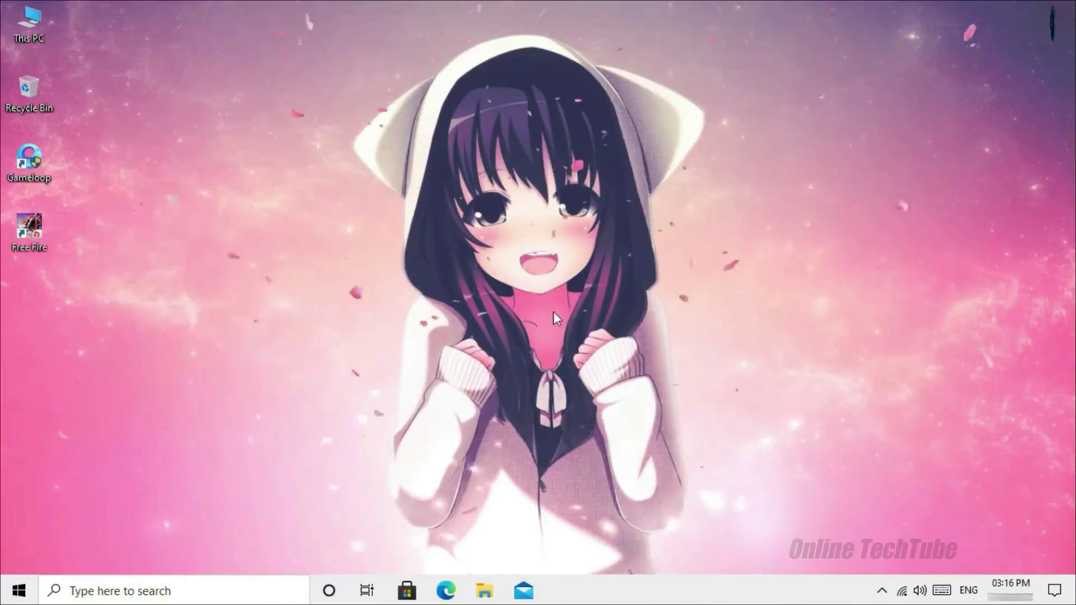
# - Launch Gameloop, open its settings and disable Auto run at startup and Hide advanced watermarks
pyautogui.doubleClick(42, 170)
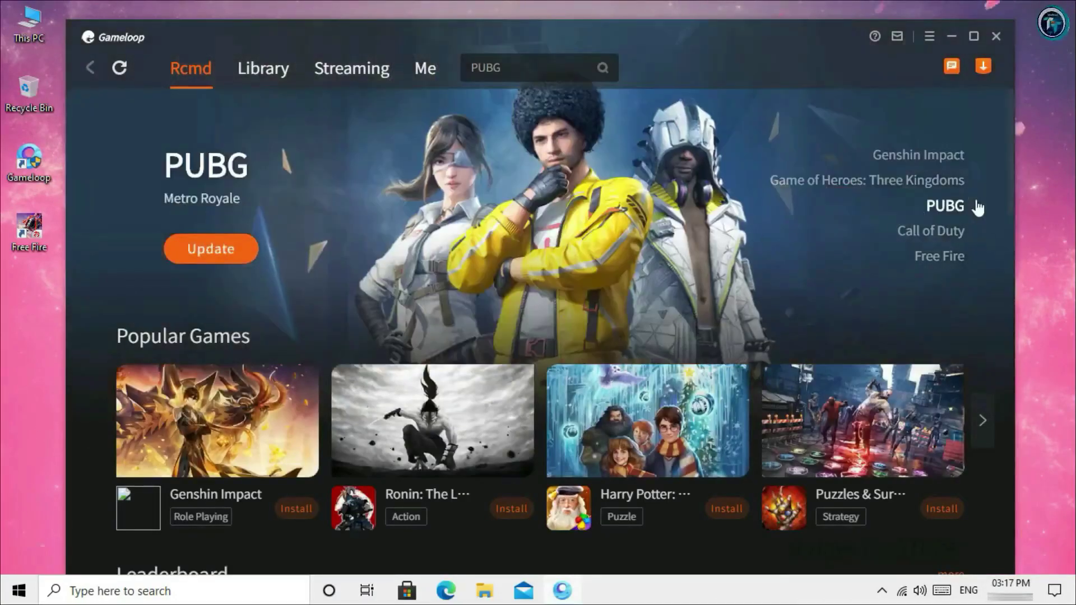
pyautogui.moveTo(940, 263)
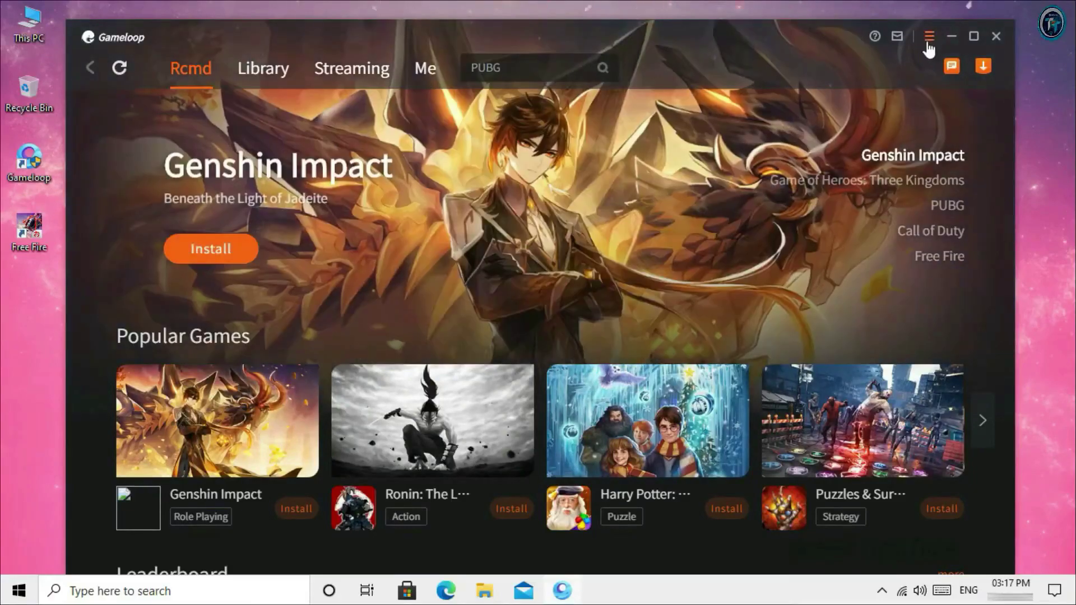
pyautogui.click(927, 44)
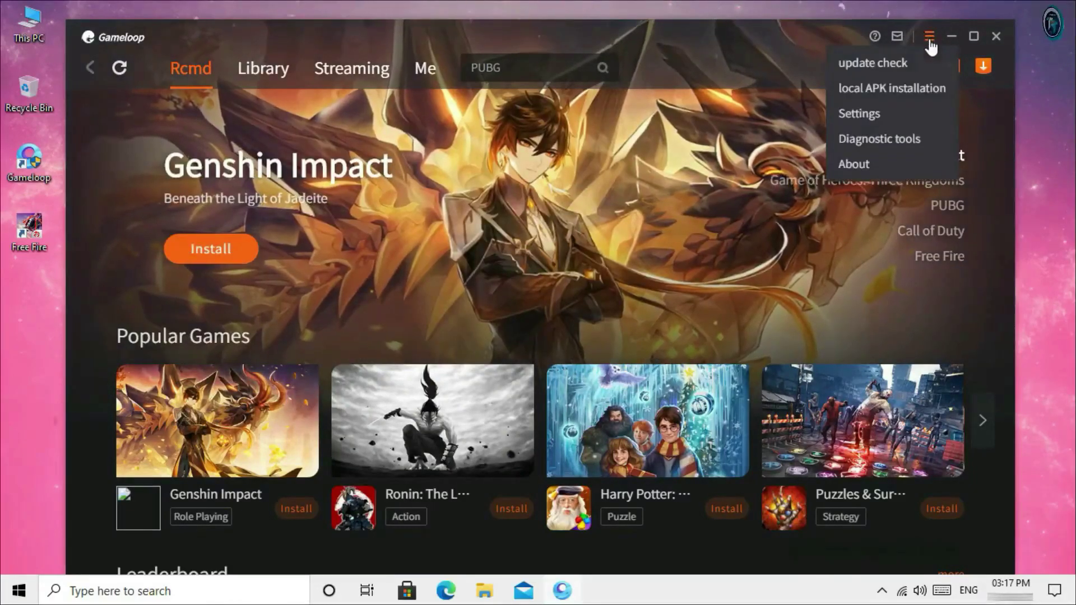
pyautogui.click(886, 122)
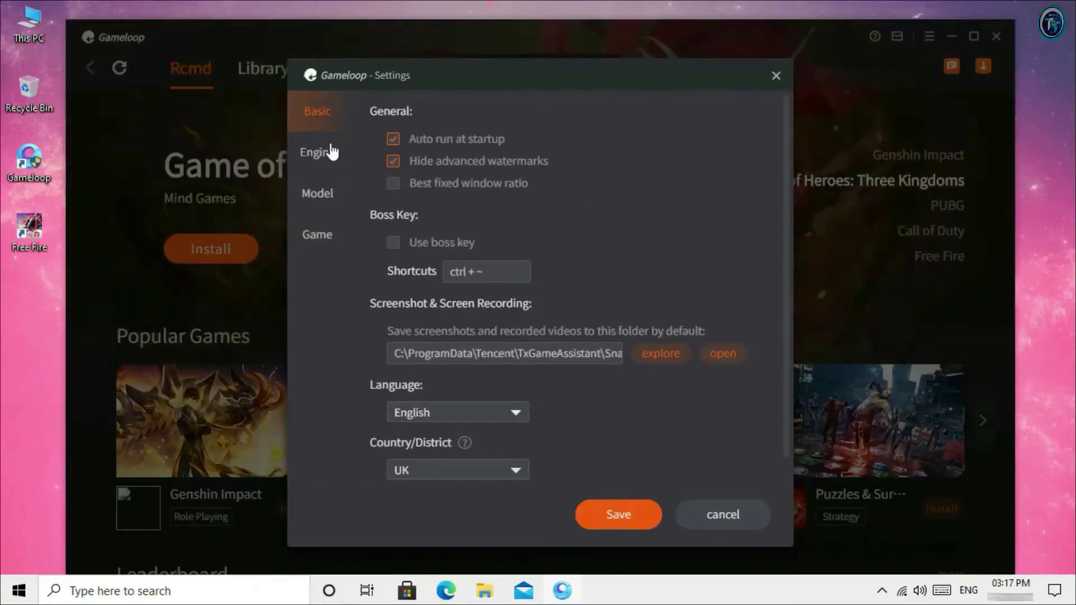
pyautogui.click(395, 162)
pyautogui.click(395, 139)
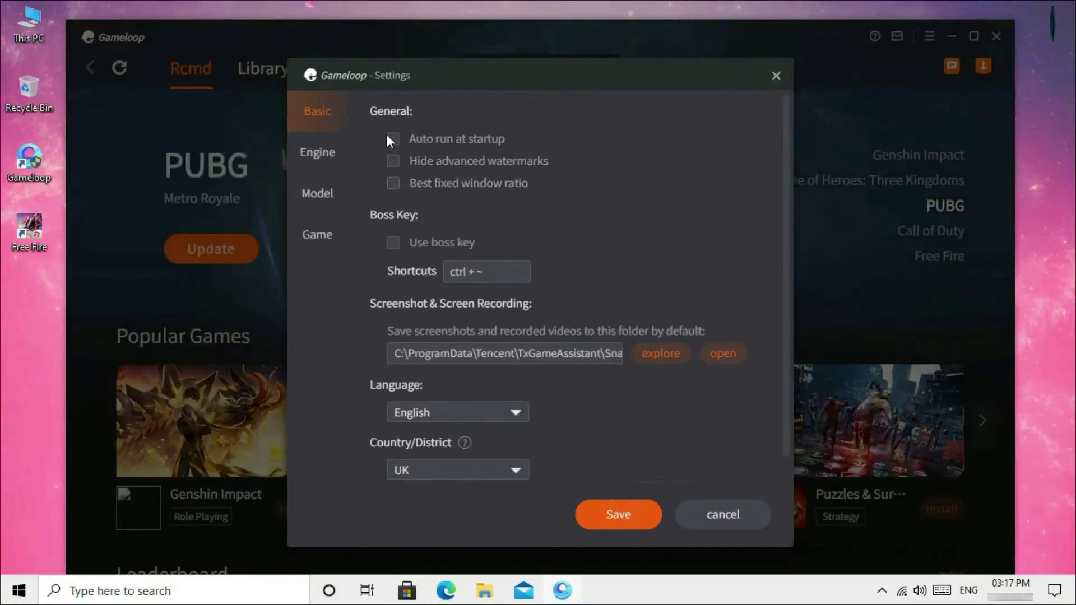
# - In the engine settings, enable Force global rendering cache, Prioritize discrete graphics card, Enable rendering optimization and Enable vertical sync
pyautogui.click(320, 160)
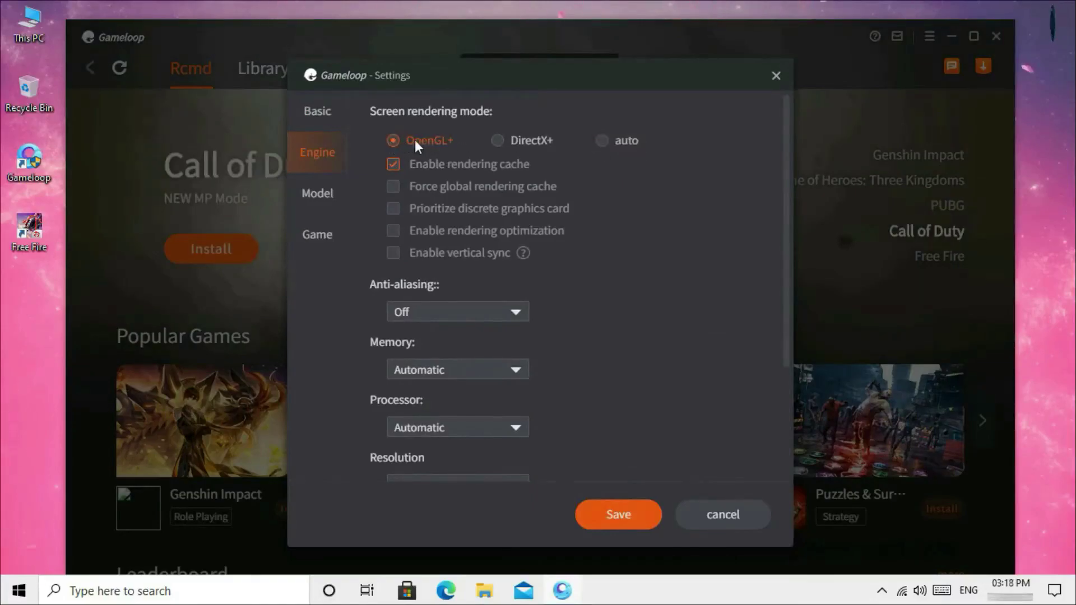
pyautogui.click(394, 185)
pyautogui.click(395, 211)
pyautogui.click(394, 231)
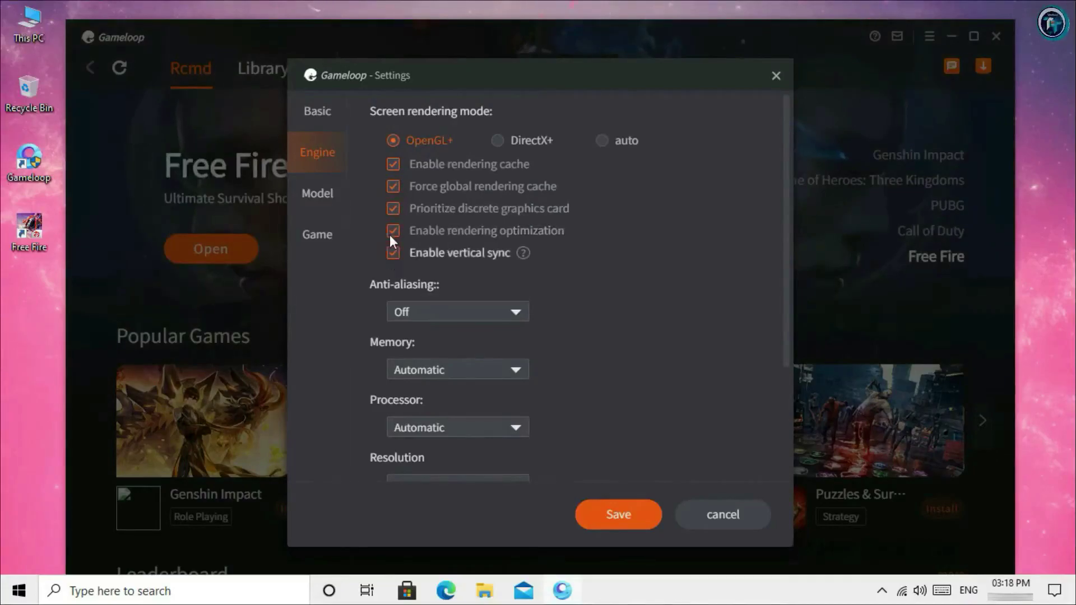
pyautogui.click(393, 252)
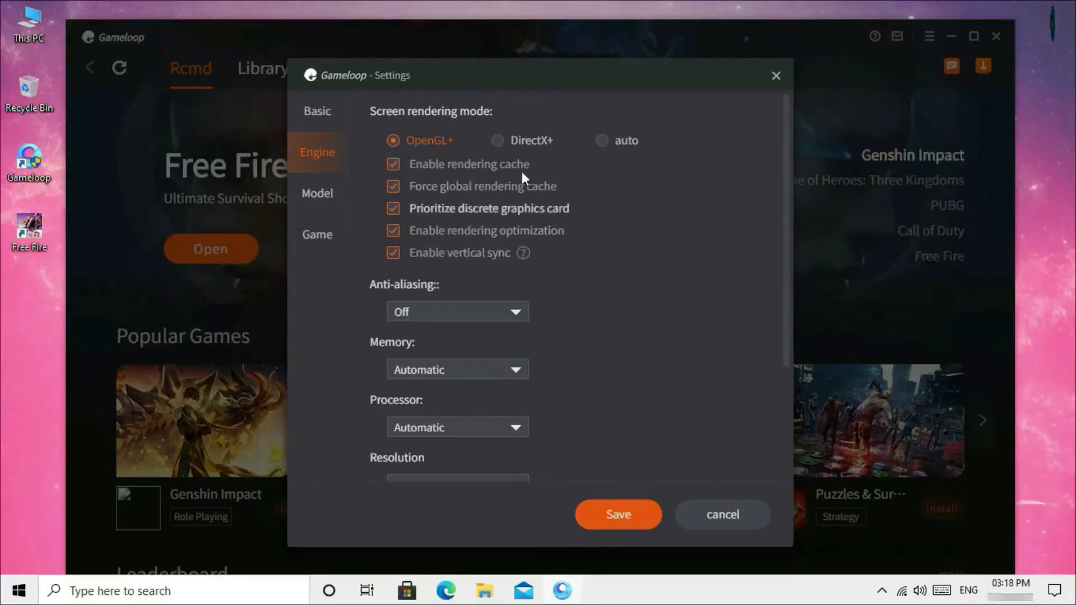
# - Keep anti-aliasing Off and set the engine memory to 4096M
pyautogui.click(403, 311)
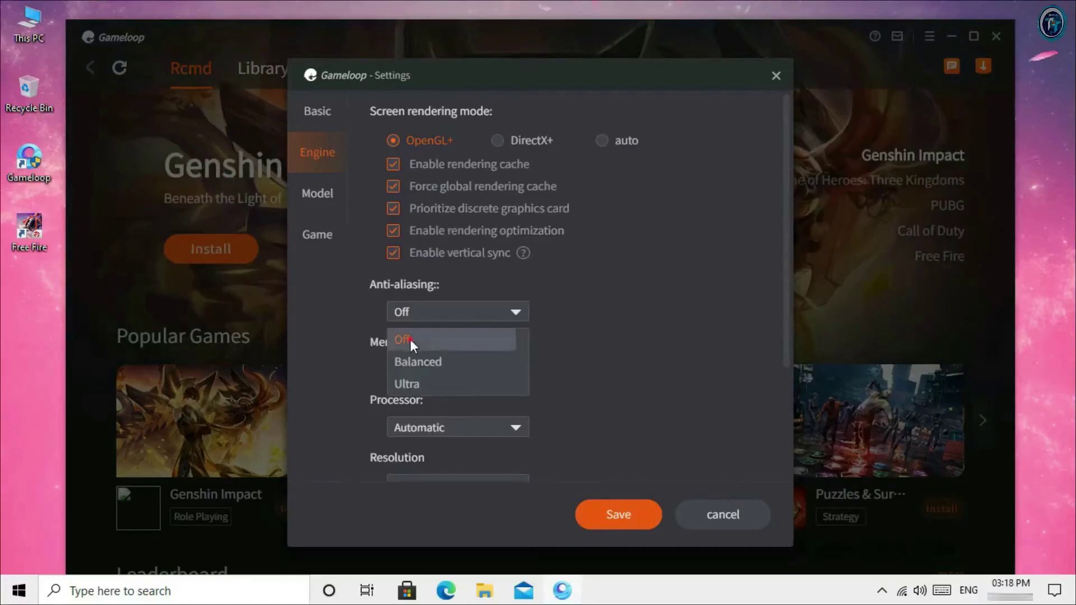
pyautogui.click(606, 323)
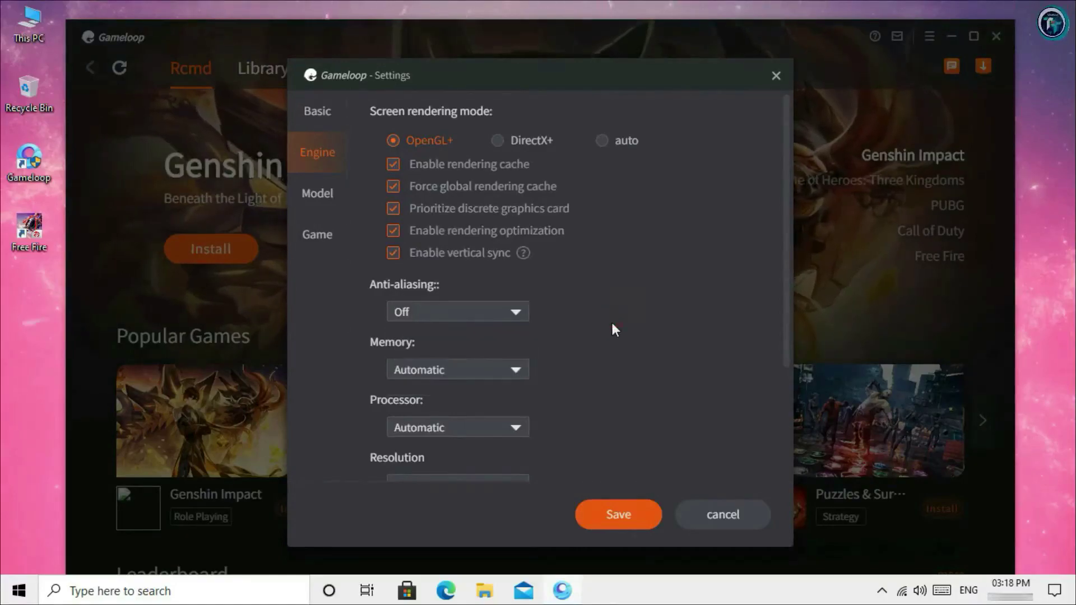
pyautogui.click(510, 371)
pyautogui.scroll(-3, 489, 412)
pyautogui.click(412, 446)
pyautogui.click(578, 371)
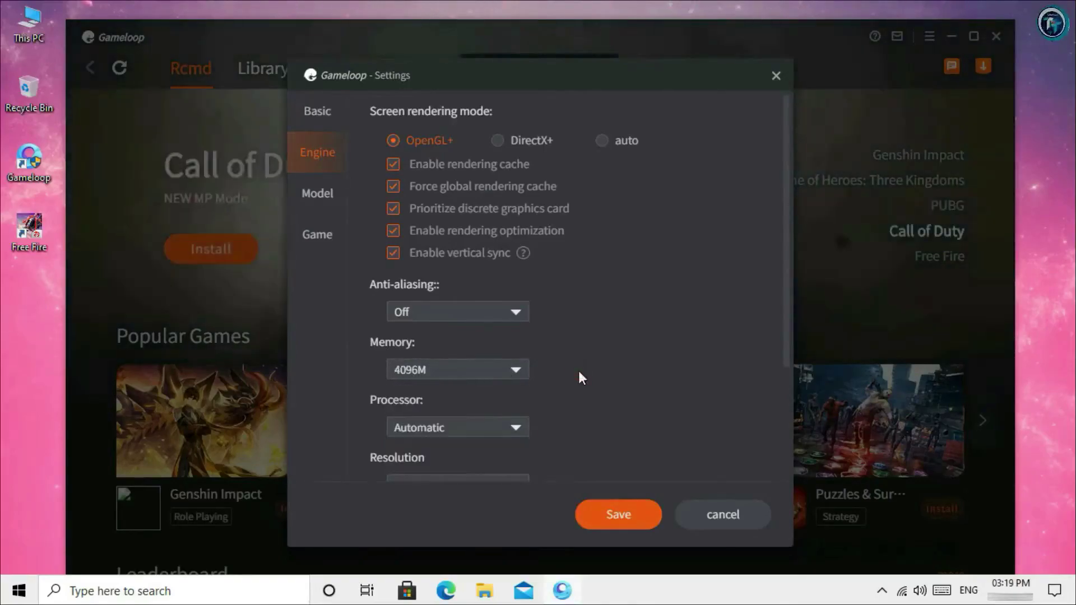
# - Review the engine's processor options, check the CPU's core count in Task Manager's performance details and close Task Manager
pyautogui.scroll(-3, 606, 392)
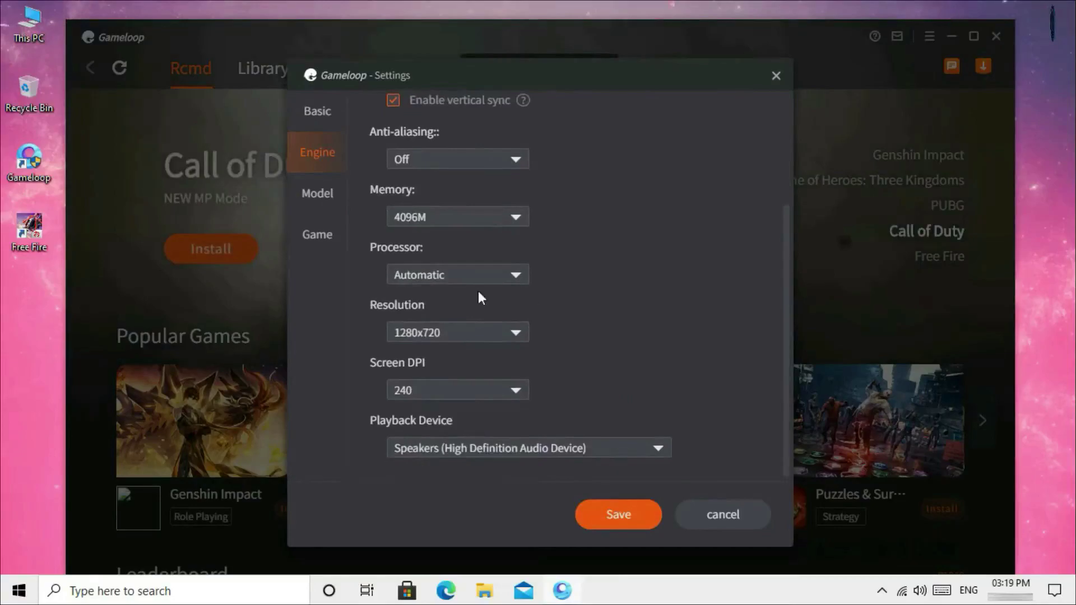
pyautogui.click(455, 276)
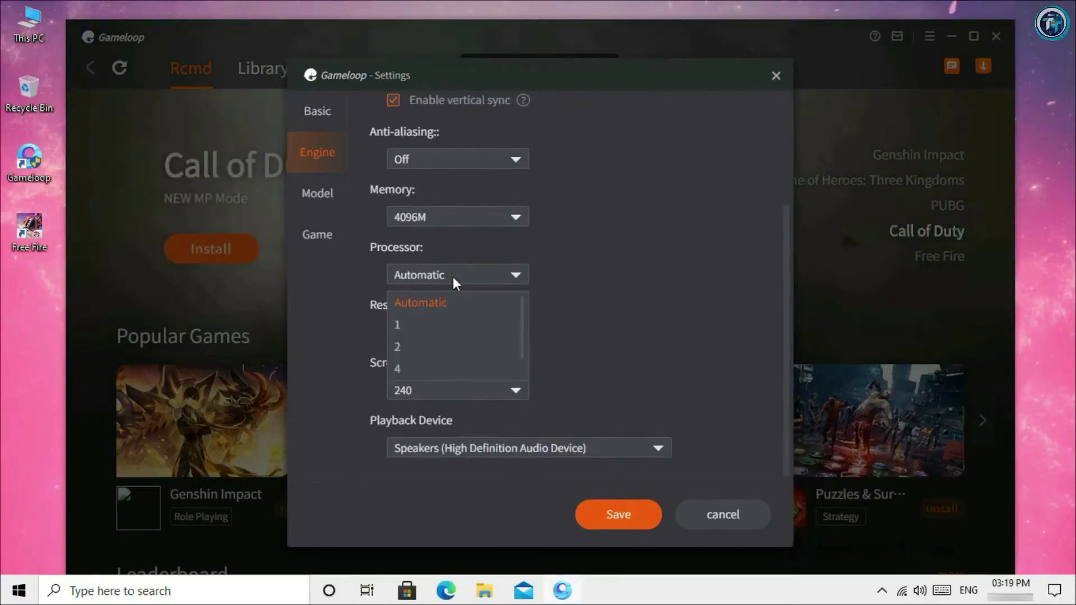
pyautogui.click(425, 275)
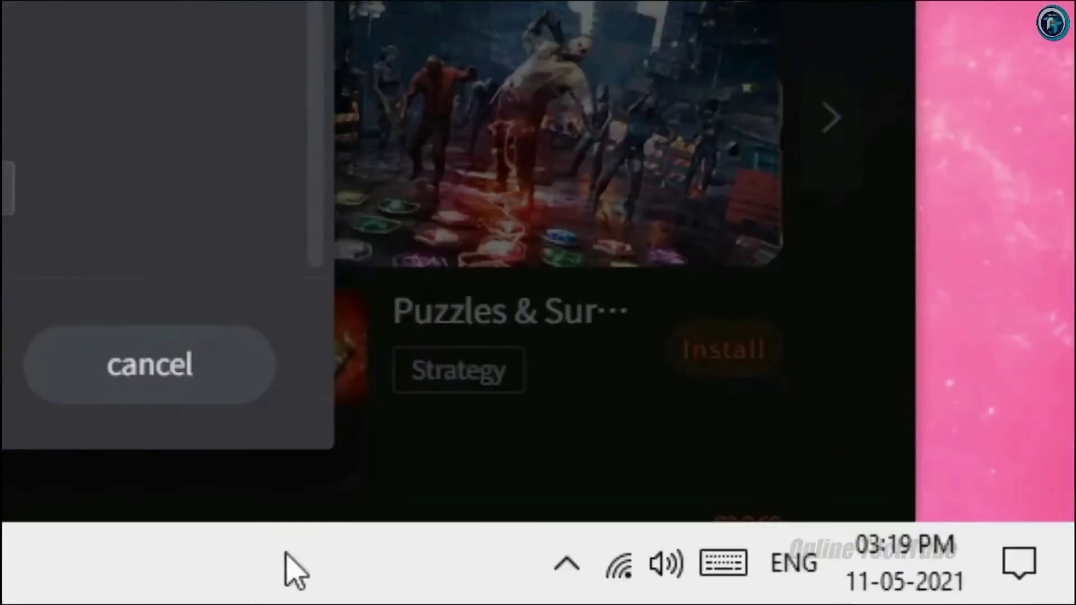
pyautogui.rightClick(334, 569)
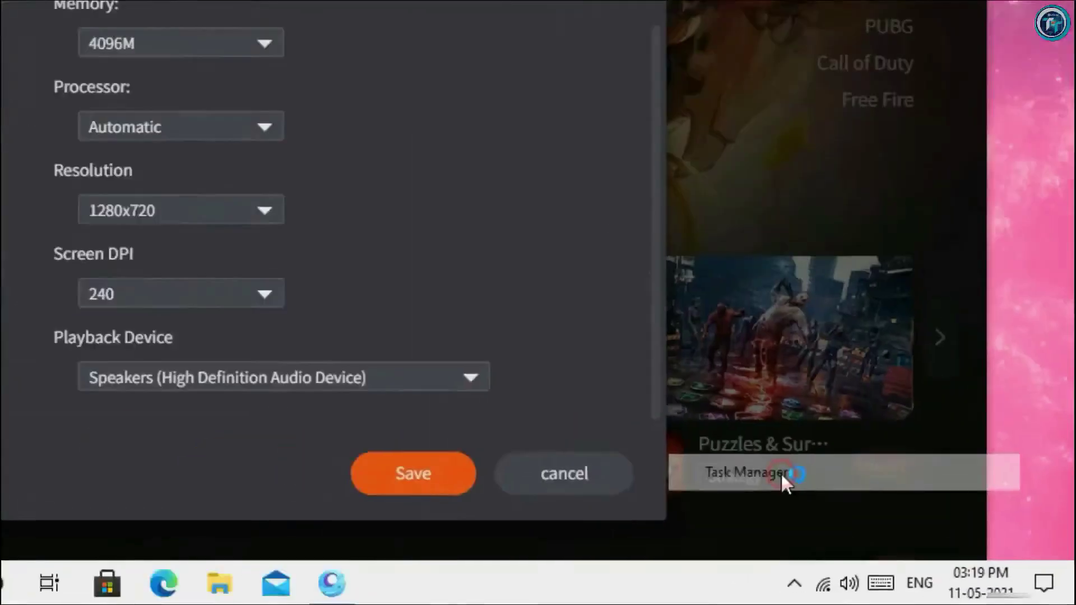
pyautogui.click(544, 369)
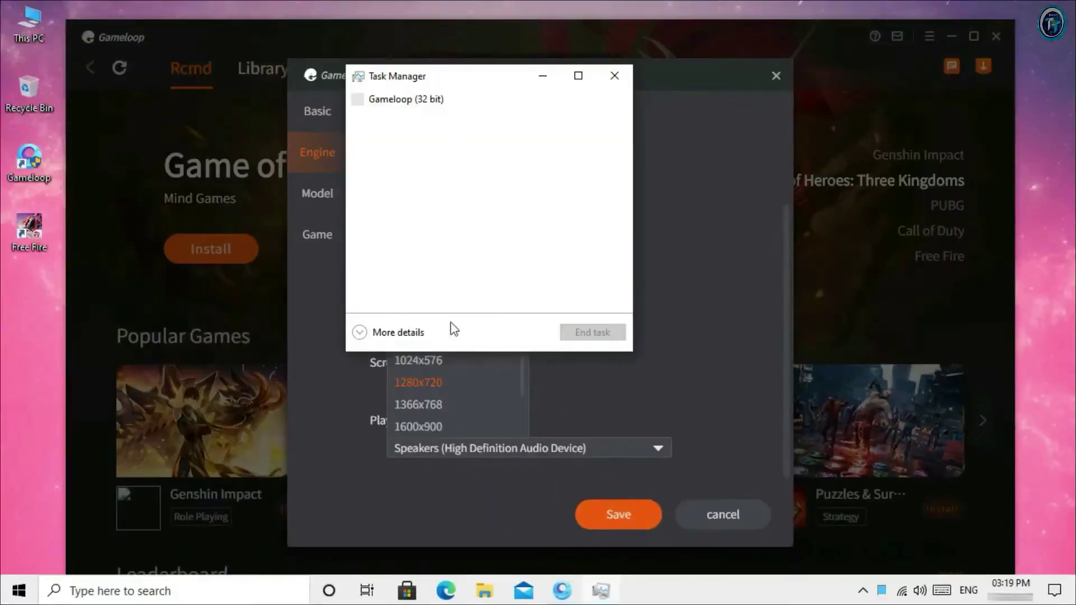
pyautogui.click(404, 332)
pyautogui.moveTo(580, 84); pyautogui.dragTo(553, 8)
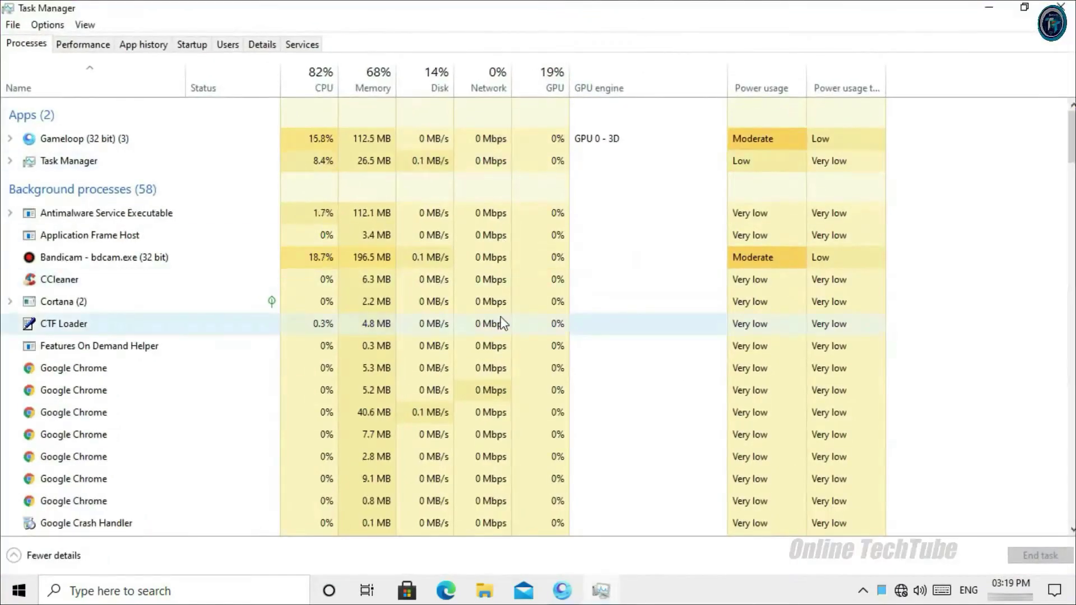
pyautogui.click(81, 48)
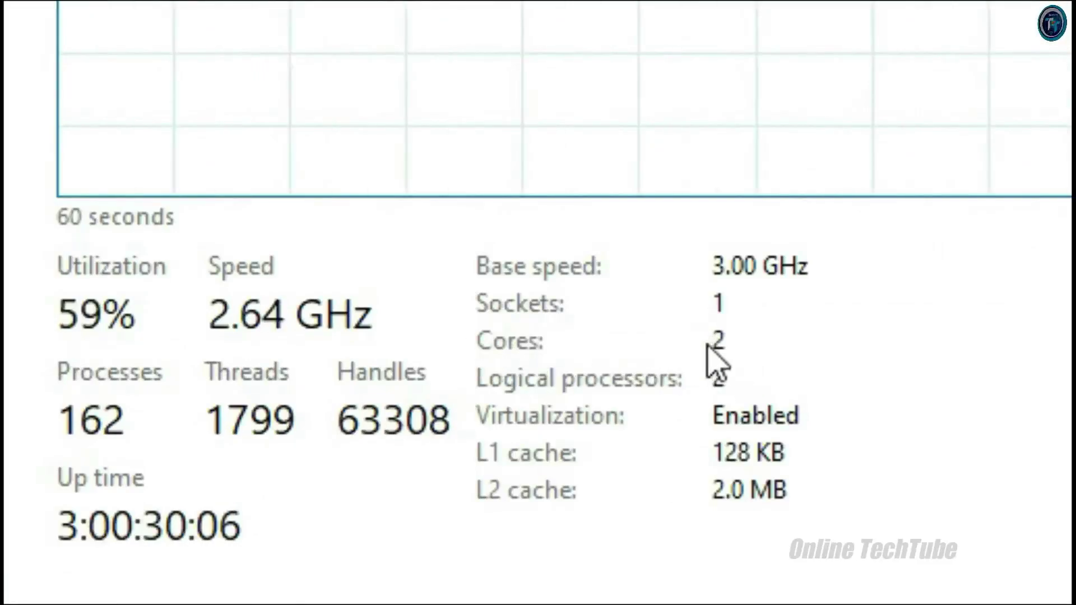
pyautogui.doubleClick(560, 18)
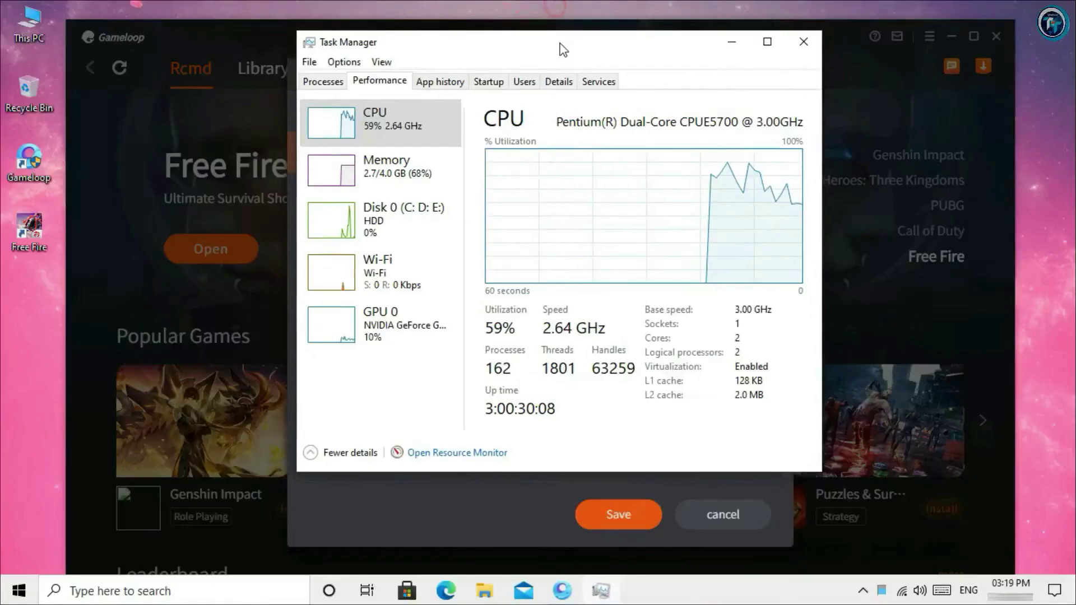
pyautogui.click(804, 41)
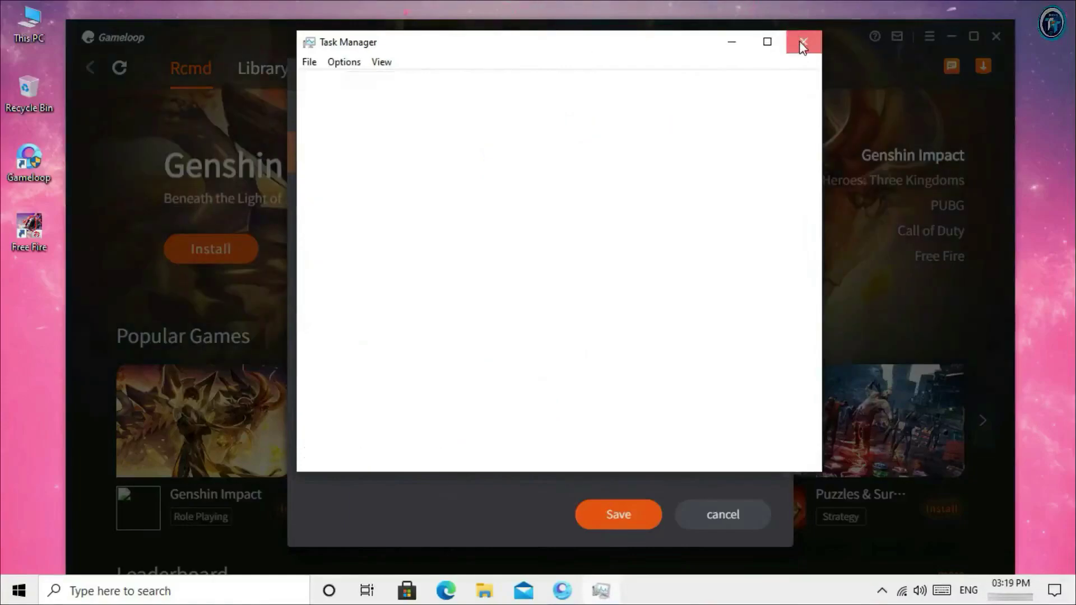
# - Keep the engine memory at 4096M and set the processor count to 2
pyautogui.click(412, 216)
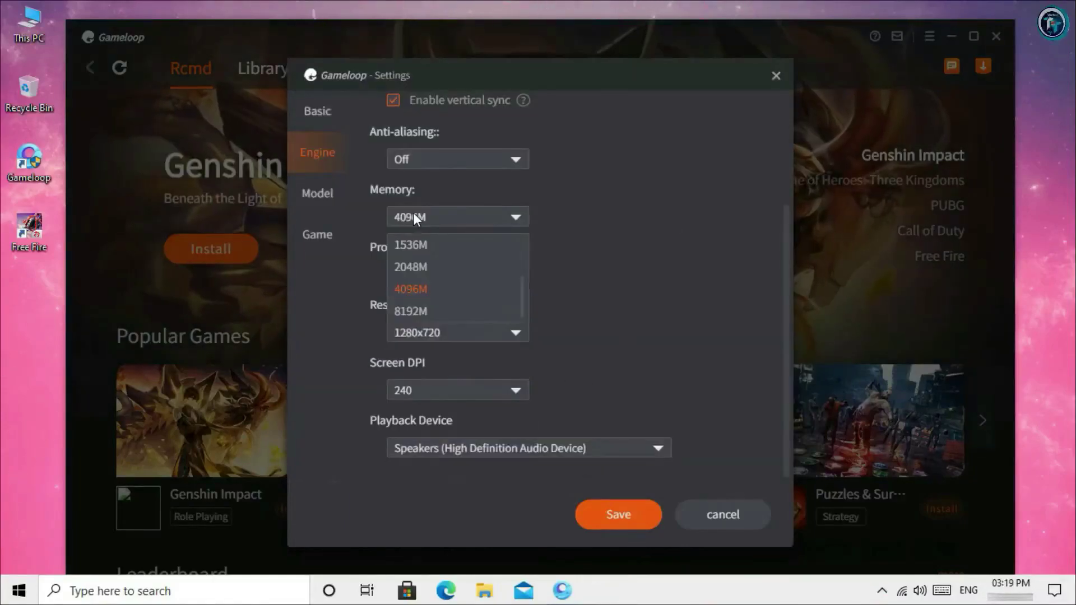
pyautogui.click(492, 278)
pyautogui.click(491, 278)
pyautogui.click(428, 351)
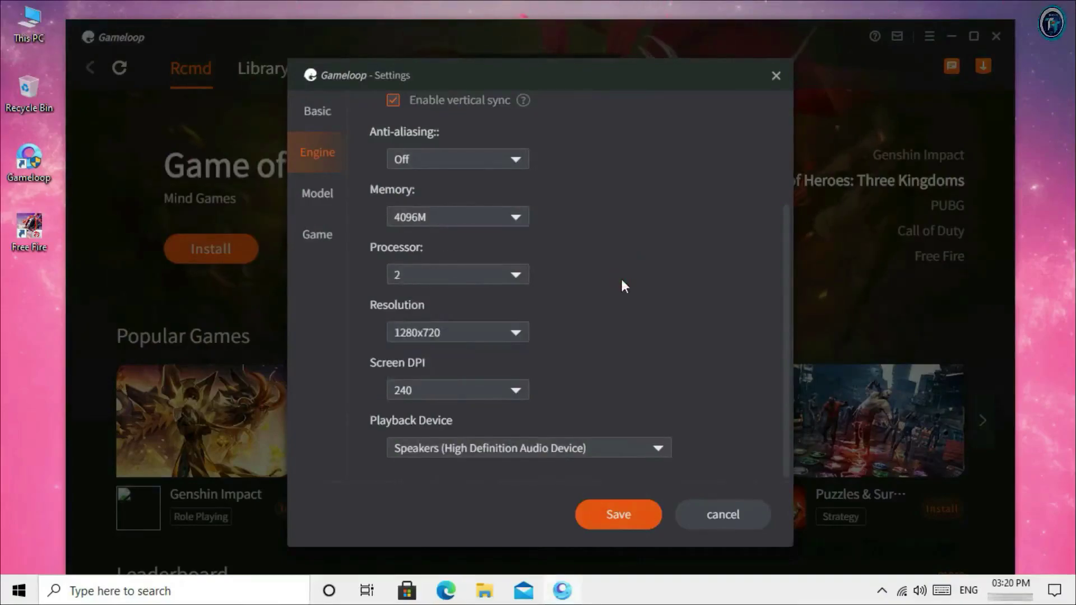
# - Keep the resolution at 1280x720, the screen DPI at 240 and the High Definition Audio speakers as playback device
pyautogui.click(491, 333)
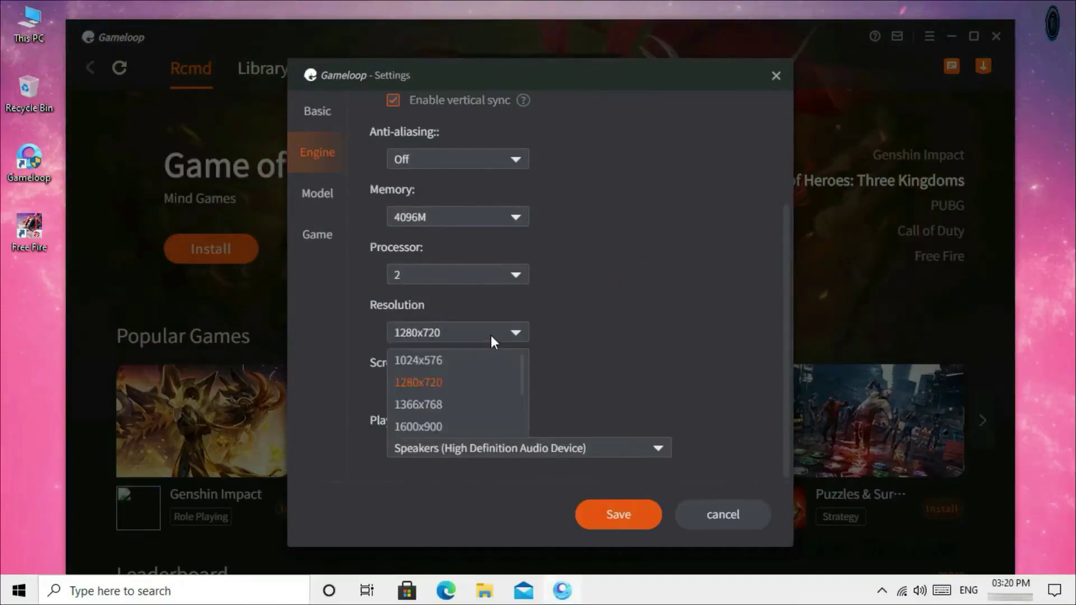
pyautogui.click(414, 383)
pyautogui.click(512, 393)
pyautogui.click(400, 463)
pyautogui.click(403, 395)
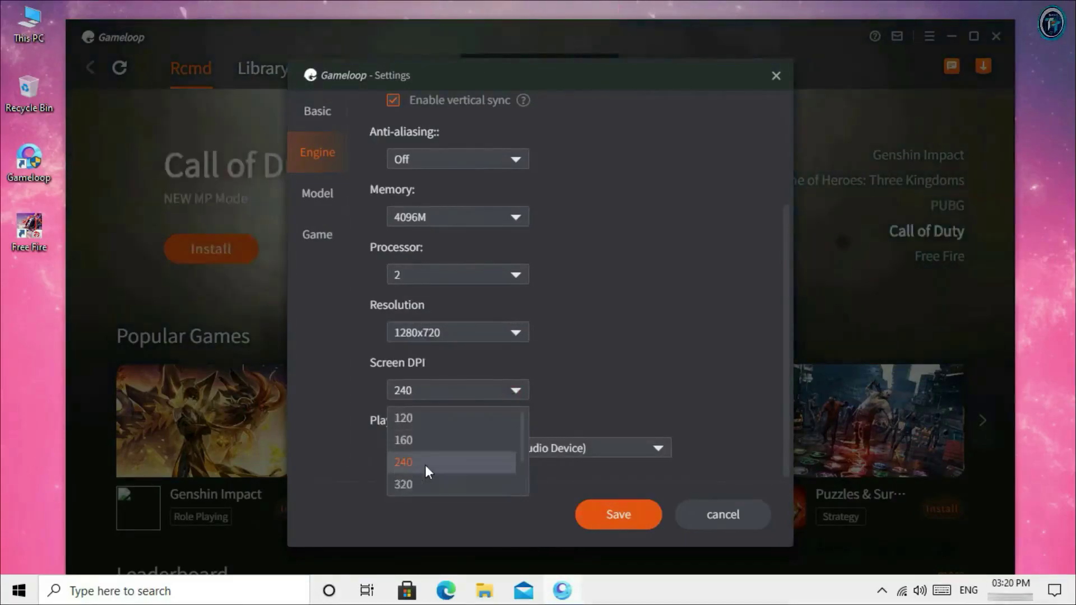
pyautogui.click(416, 466)
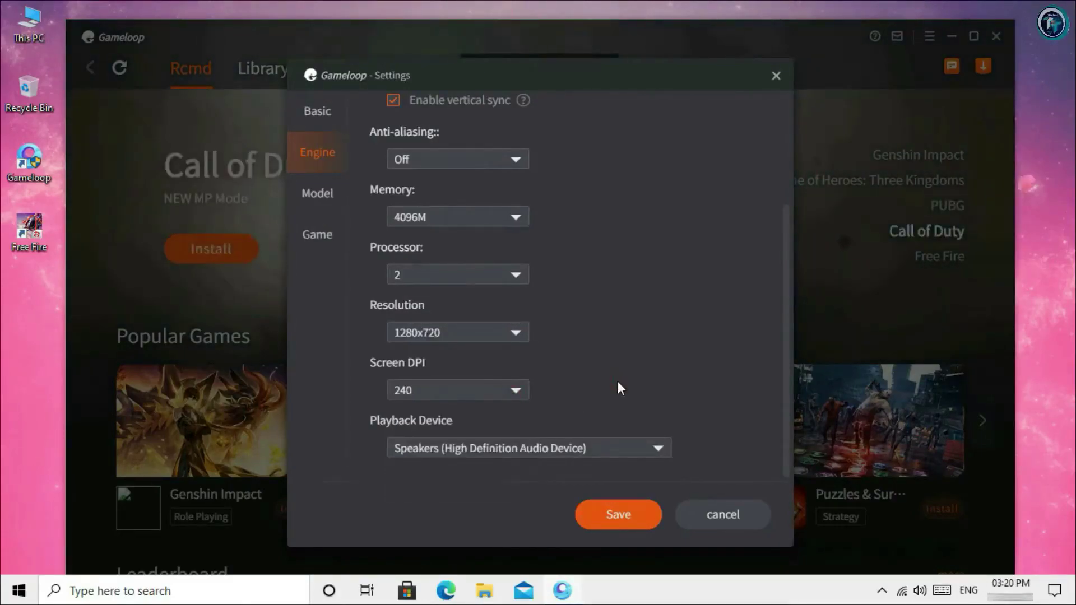
pyautogui.click(613, 448)
pyautogui.click(614, 447)
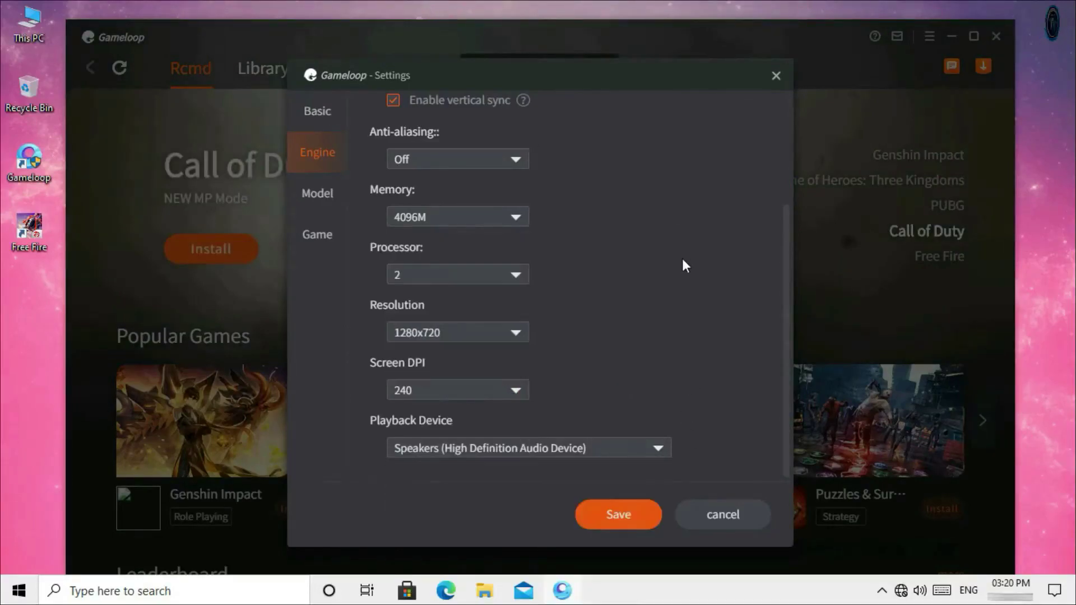
# - Set the custom mobile phone model to ROG 2 (Support some games at 90 FPS)
pyautogui.click(316, 196)
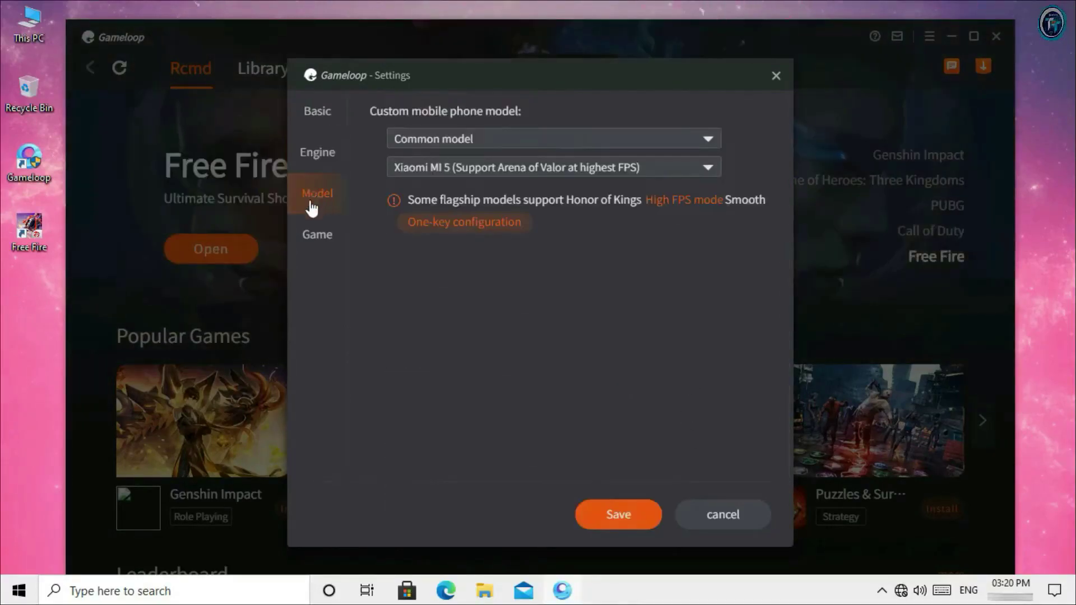
pyautogui.click(419, 167)
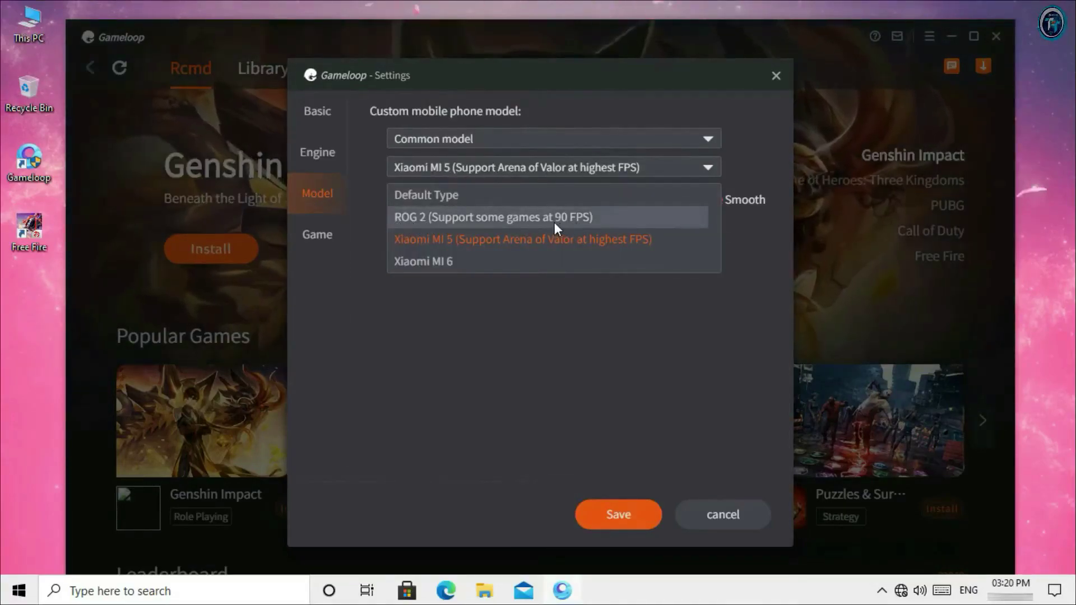
pyautogui.click(571, 220)
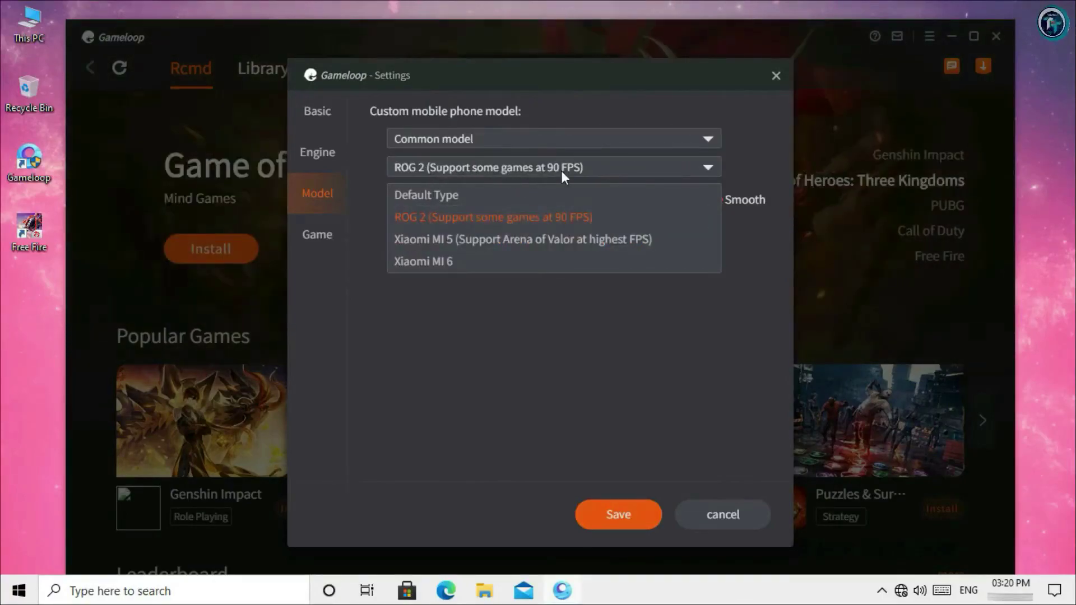
pyautogui.click(595, 271)
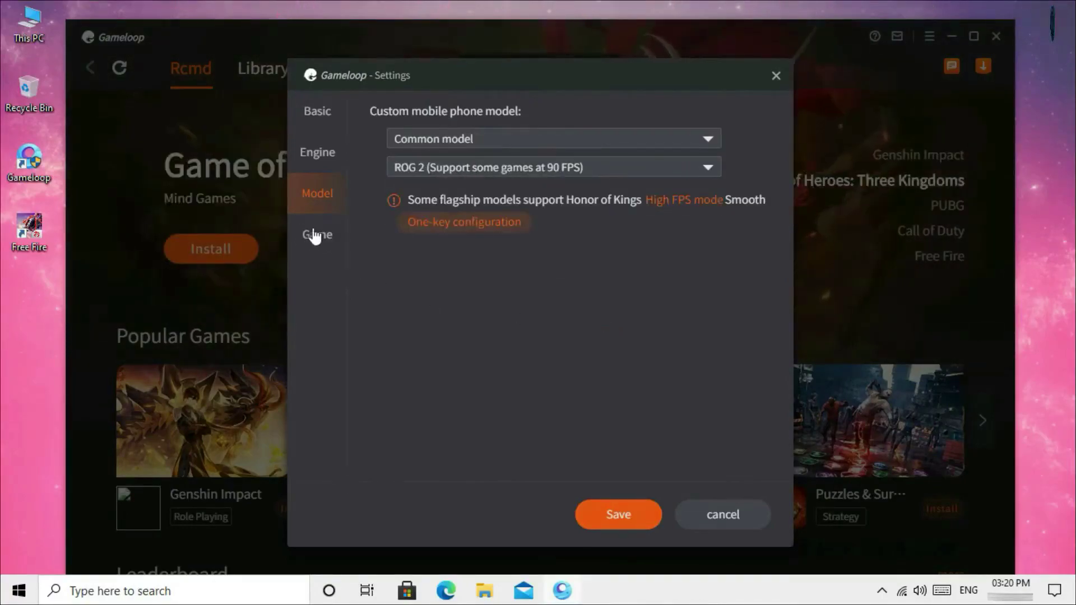
# - Set PUBG MOBILE's game definition to HD 1080P and its FPS to 90, and save the settings
pyautogui.click(323, 242)
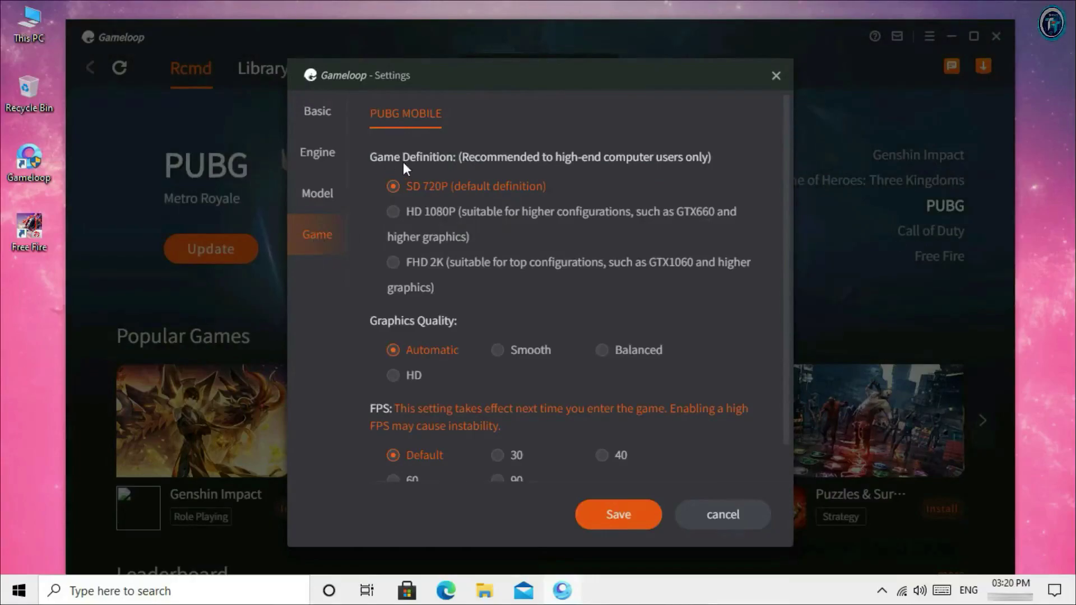
pyautogui.click(395, 214)
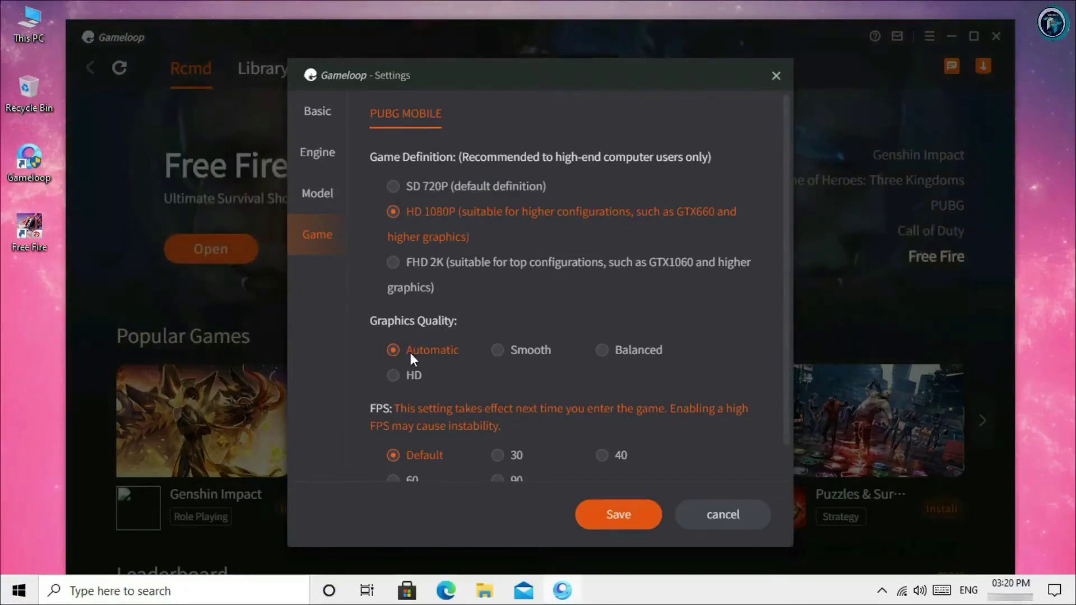
pyautogui.scroll(-1, 533, 354)
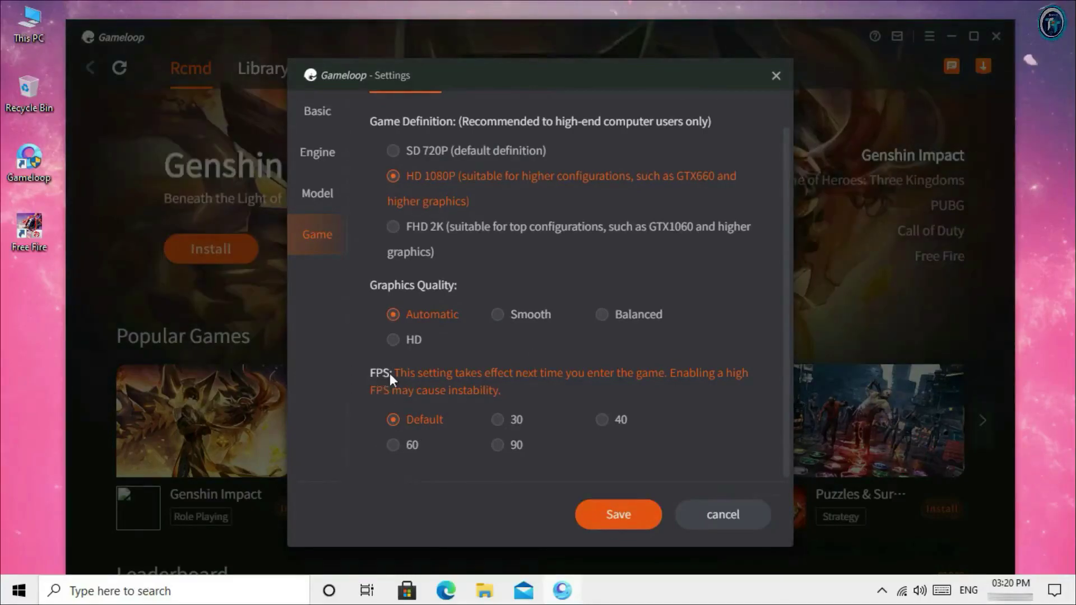
pyautogui.click(506, 445)
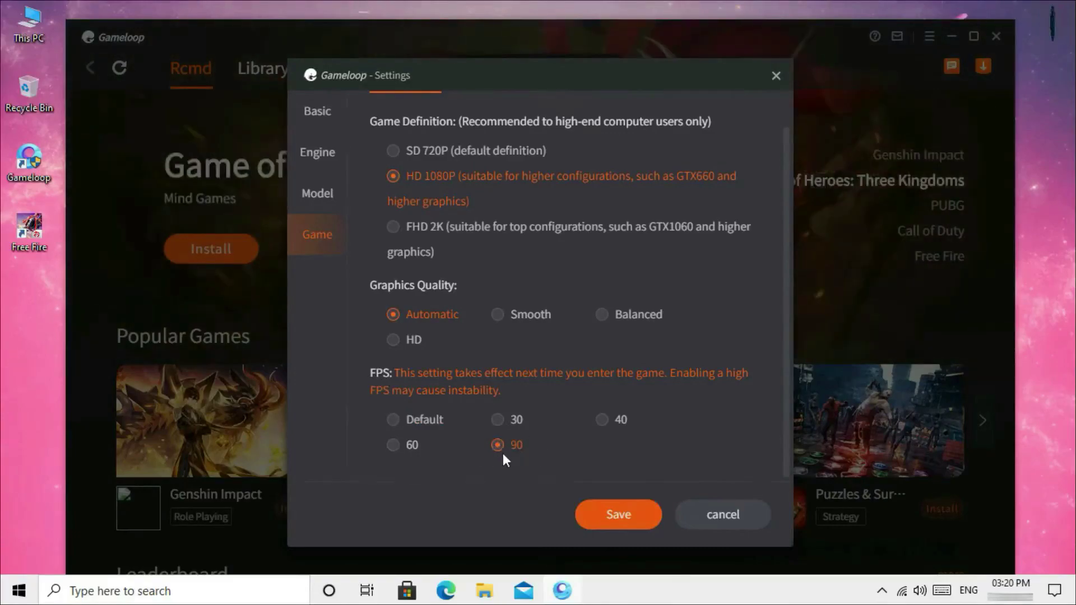
pyautogui.click(631, 525)
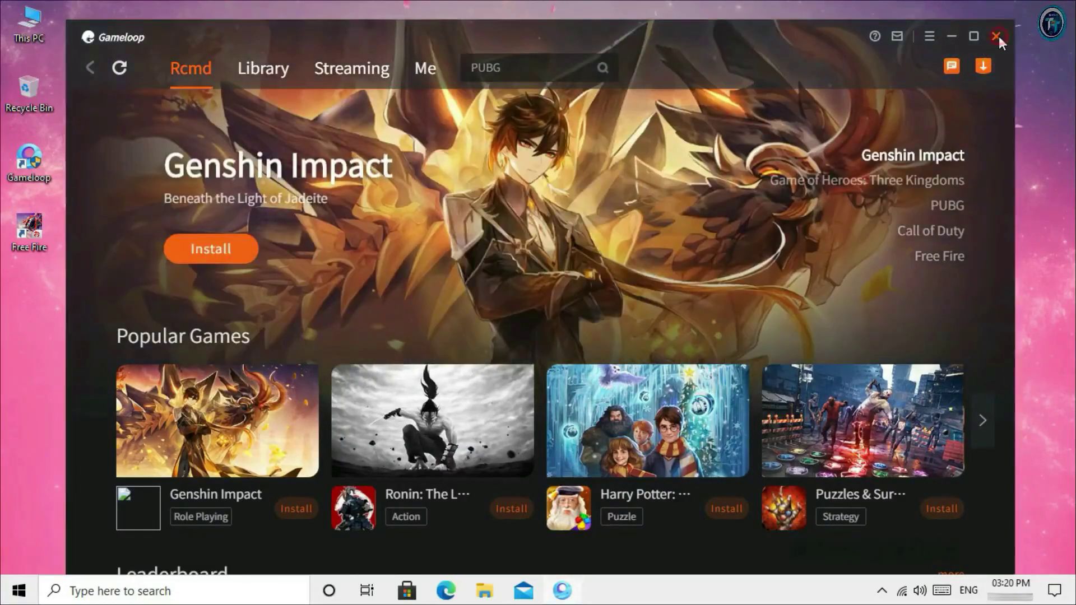
# - Close the Gameloop window and quit its process still running in the background
pyautogui.click(997, 36)
pyautogui.click(882, 591)
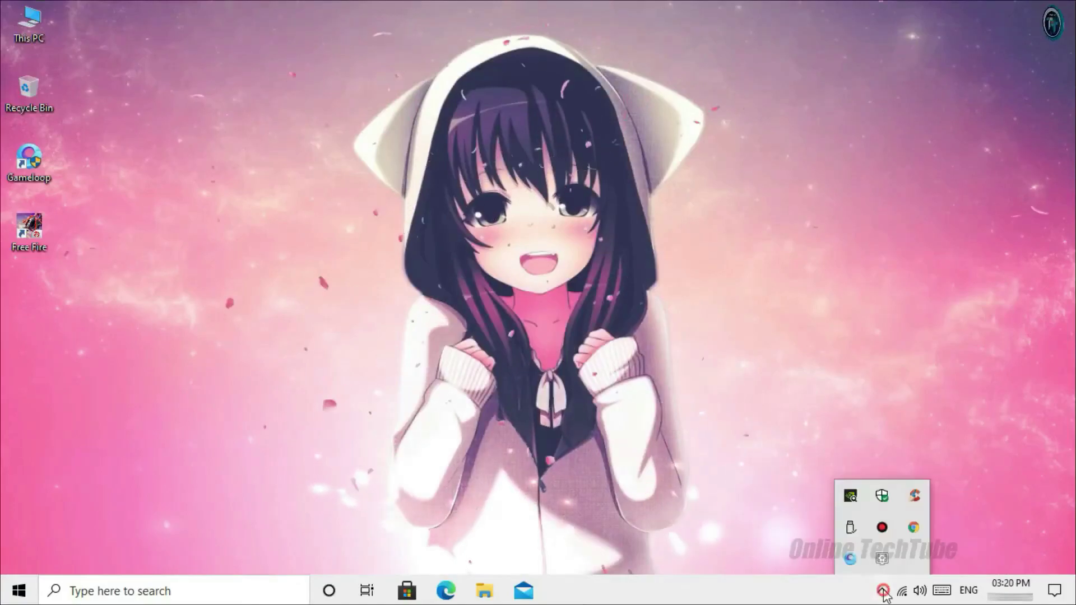
pyautogui.rightClick(856, 567)
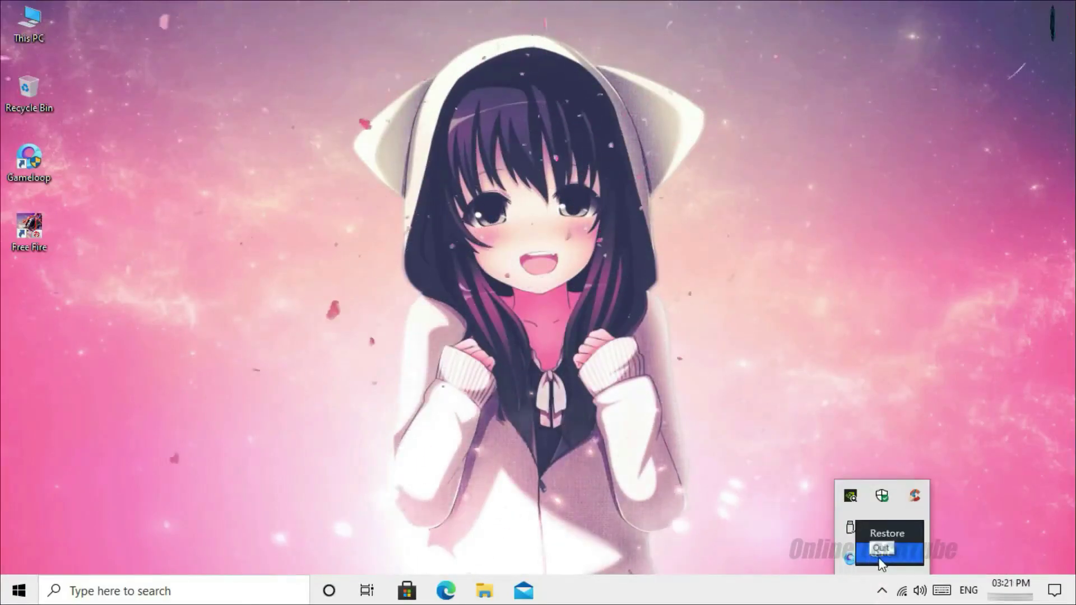
pyautogui.click(885, 557)
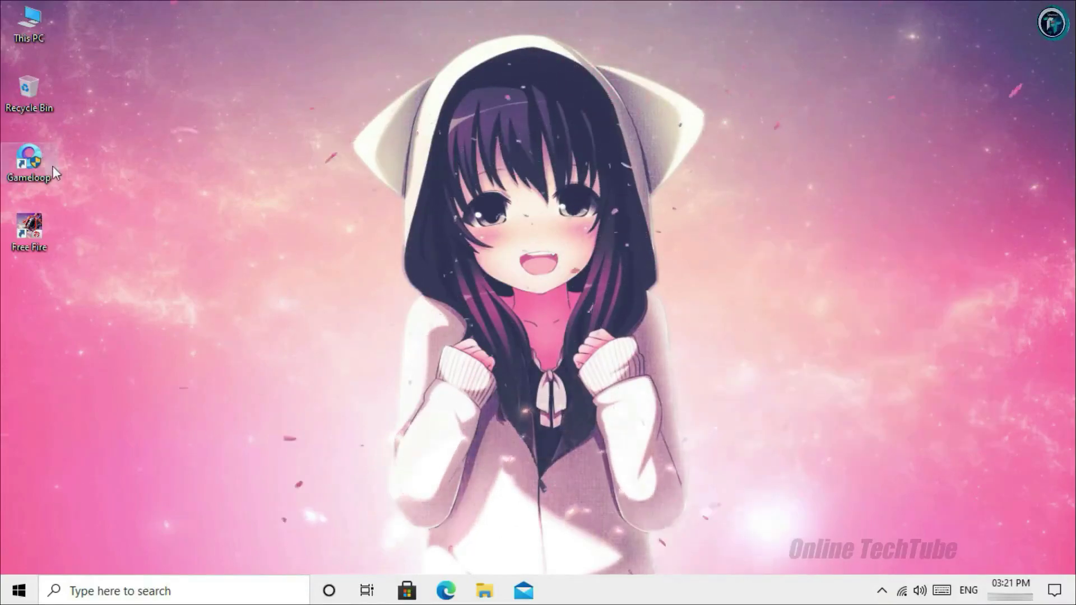
# - Open the Gameloop desktop shortcut's properties and enable Run this program as an administrator in its compatibility settings
pyautogui.click(32, 162)
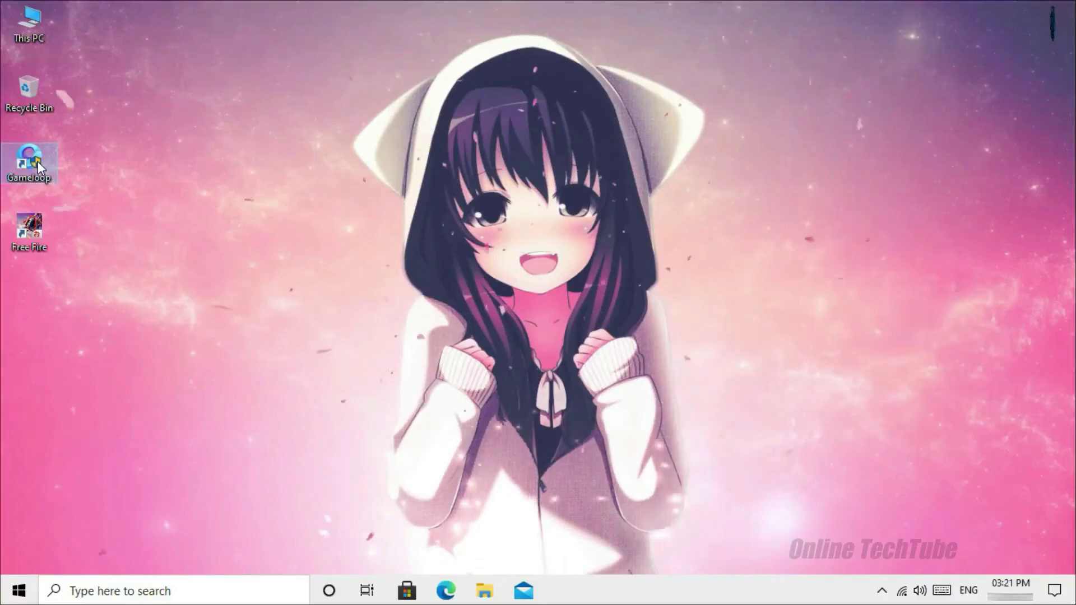
pyautogui.rightClick(38, 160)
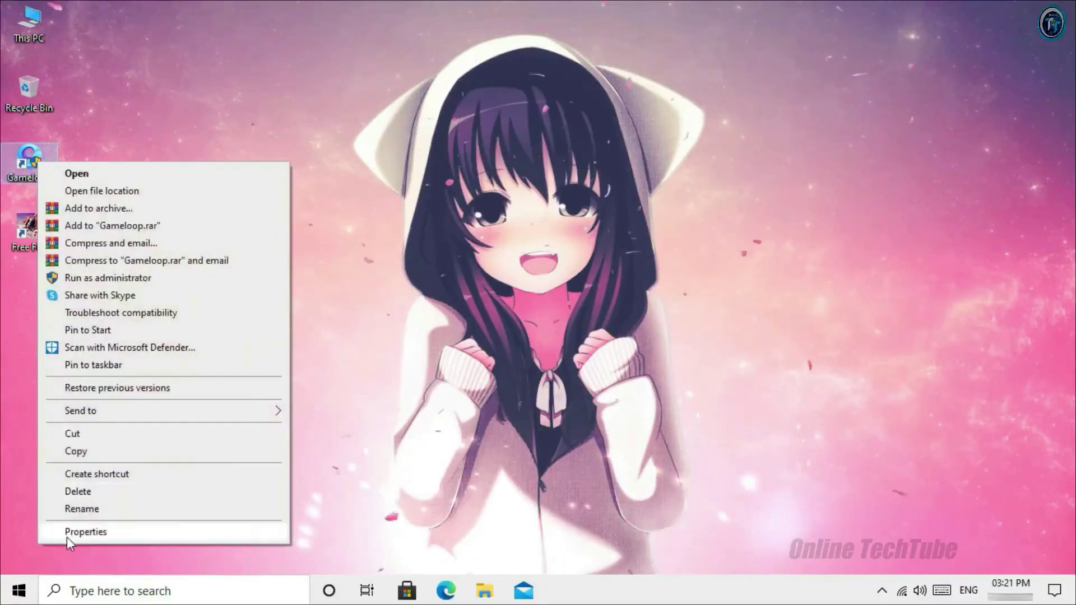
pyautogui.click(140, 538)
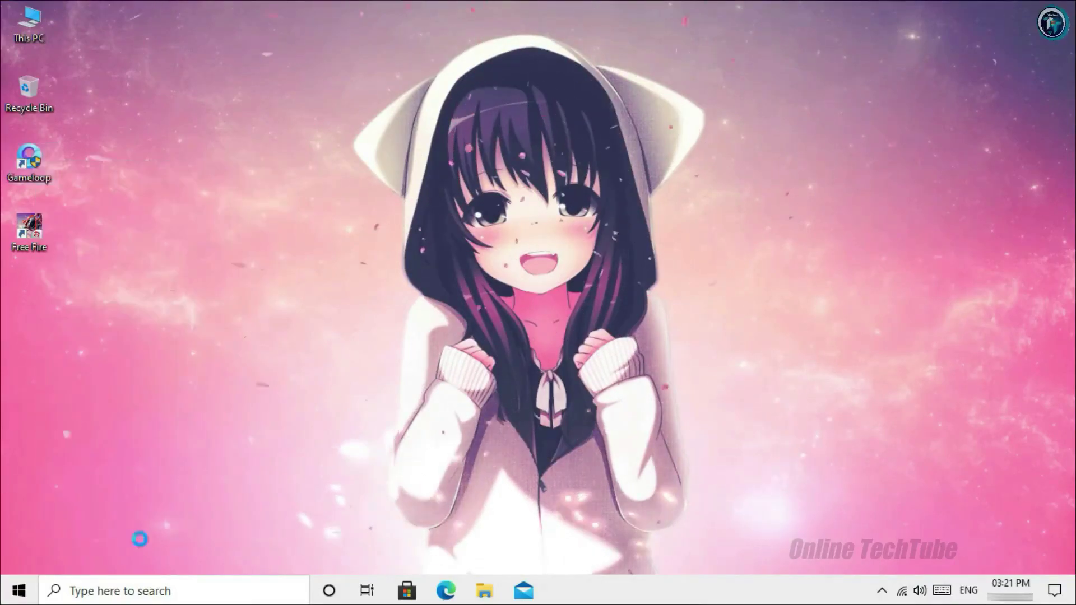
pyautogui.moveTo(145, 150); pyautogui.dragTo(202, 99)
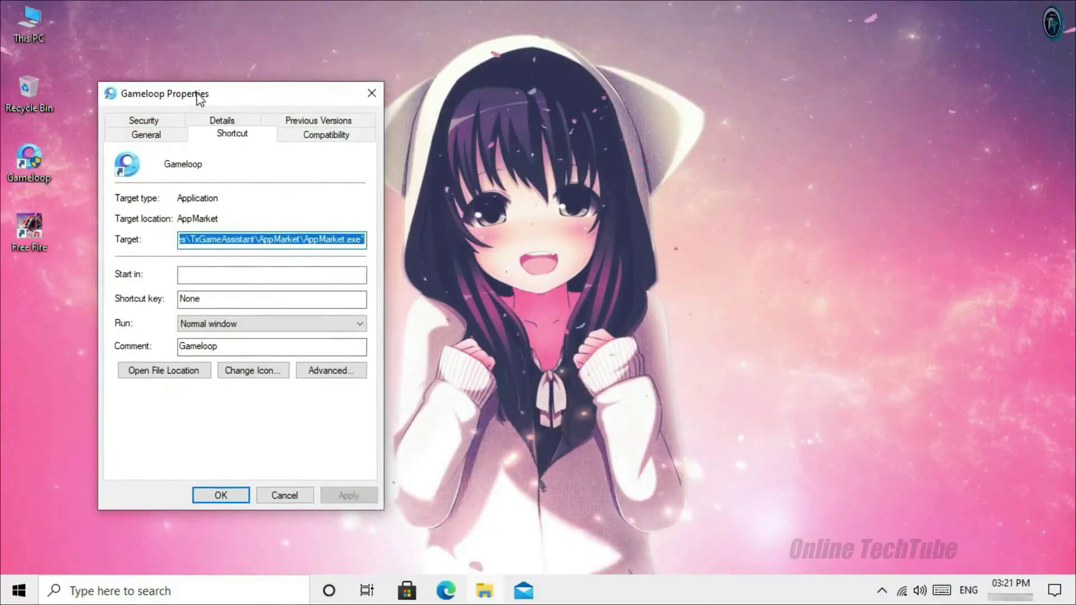
pyautogui.click(330, 136)
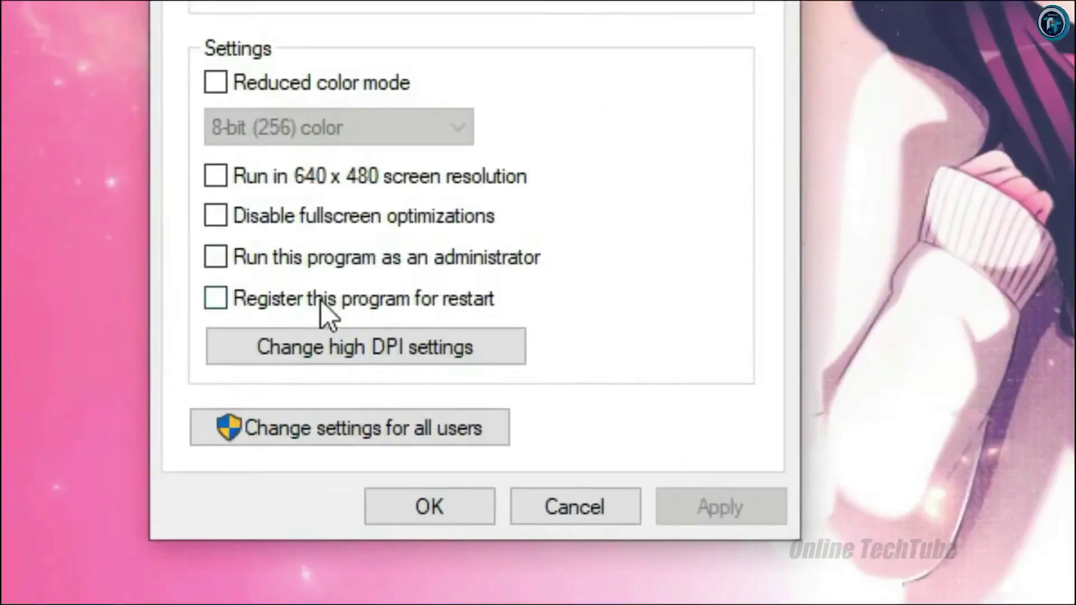
pyautogui.click(219, 259)
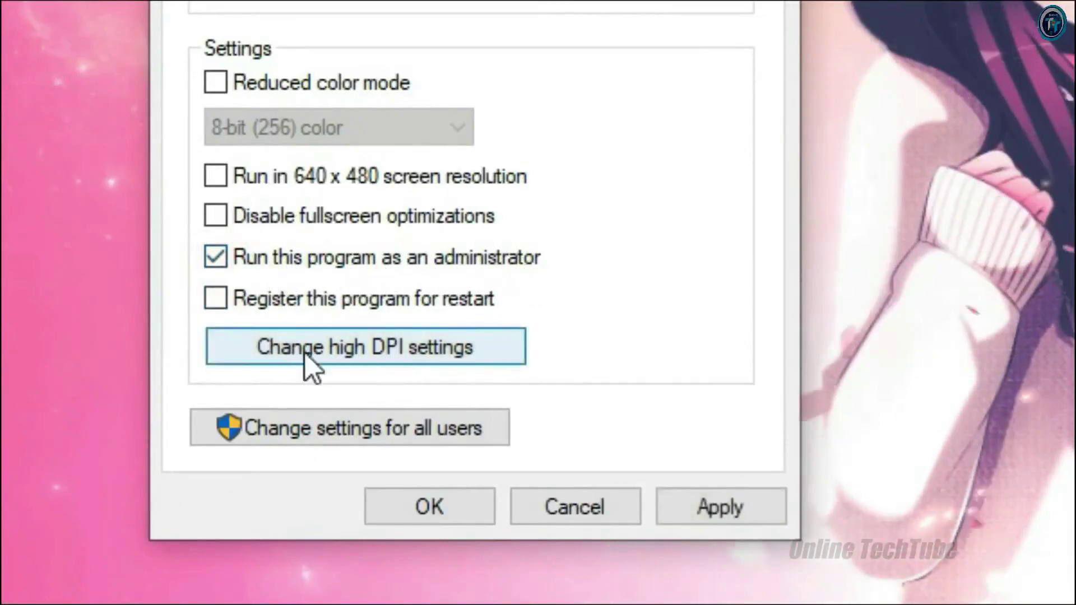
# - Override Gameloop's high DPI scaling behavior with scaling performed by Application, and apply the compatibility changes
pyautogui.click(405, 357)
pyautogui.click(319, 287)
pyautogui.click(464, 336)
pyautogui.click(348, 368)
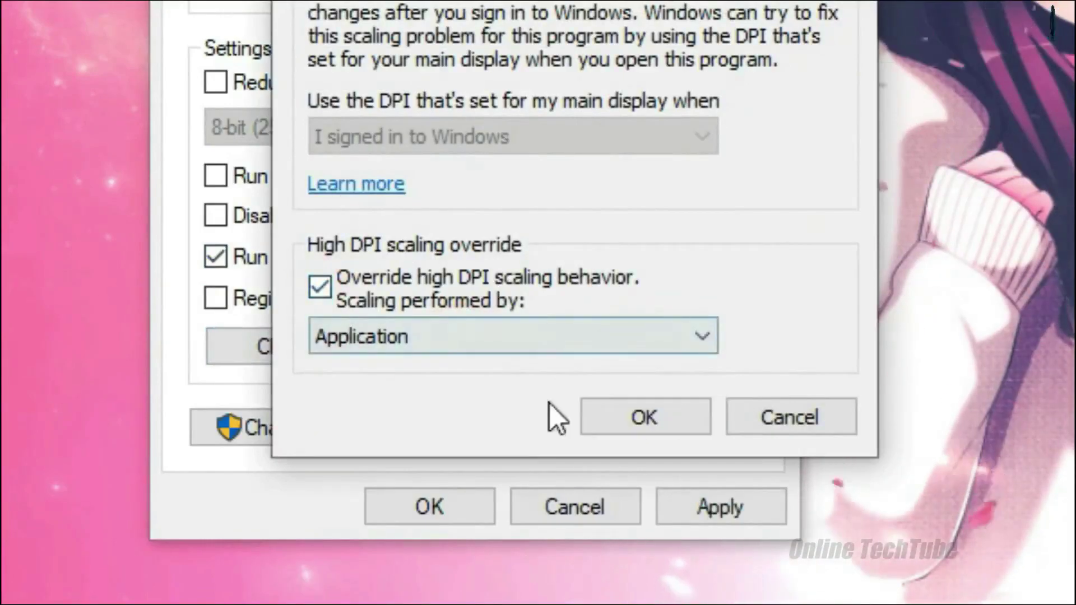
pyautogui.click(662, 419)
pyautogui.click(722, 507)
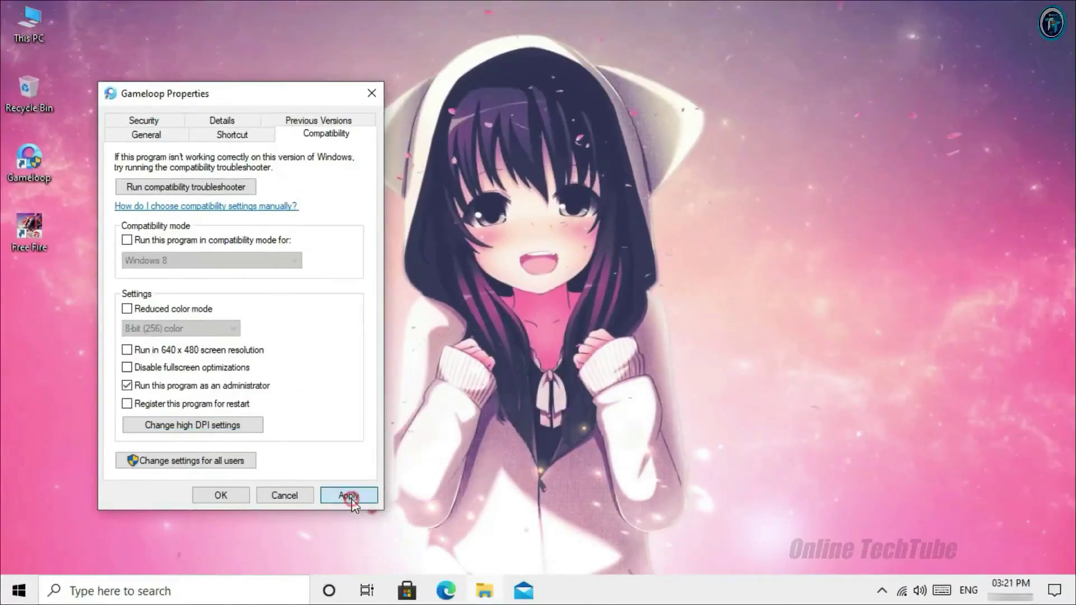
# - Confirm and close the Gameloop properties, turn on Game Mode in the Windows gaming settings, and close Settings
pyautogui.click(236, 499)
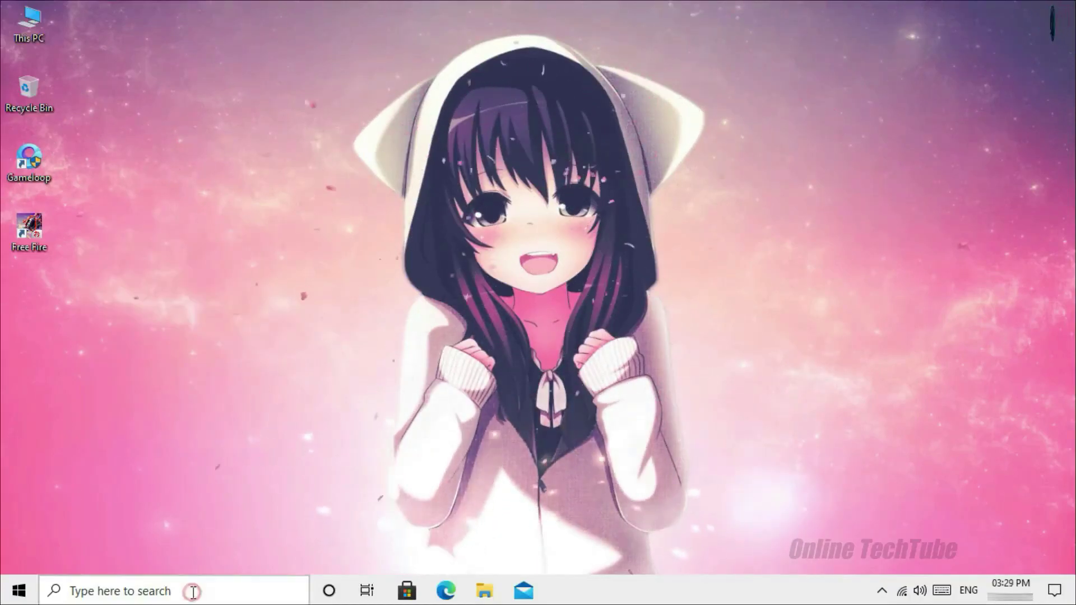
pyautogui.click(192, 592)
pyautogui.write('Game Mode Settings')
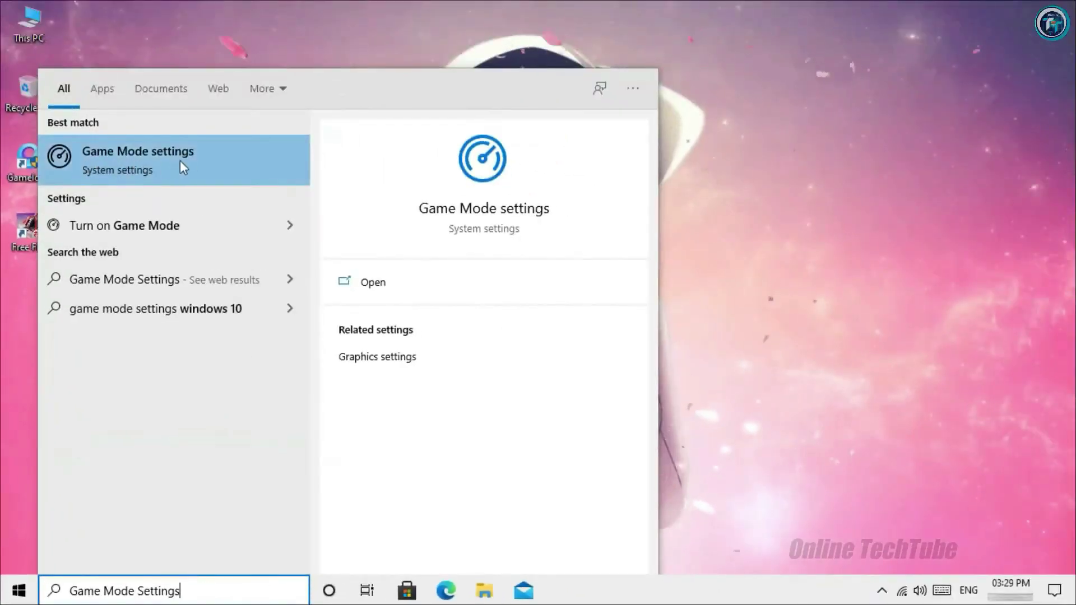
pyautogui.click(186, 162)
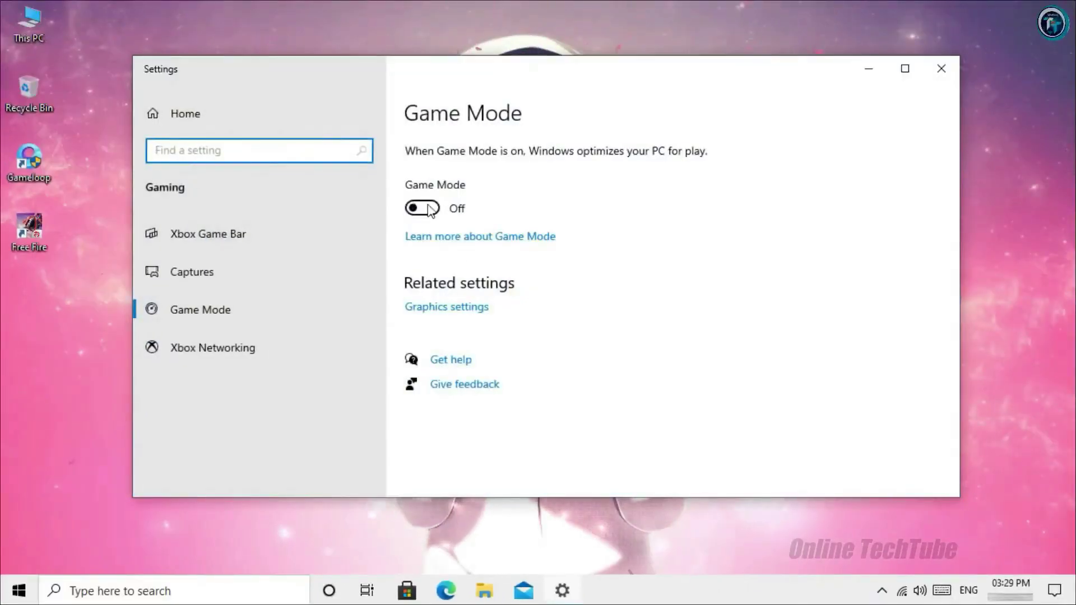
pyautogui.click(427, 212)
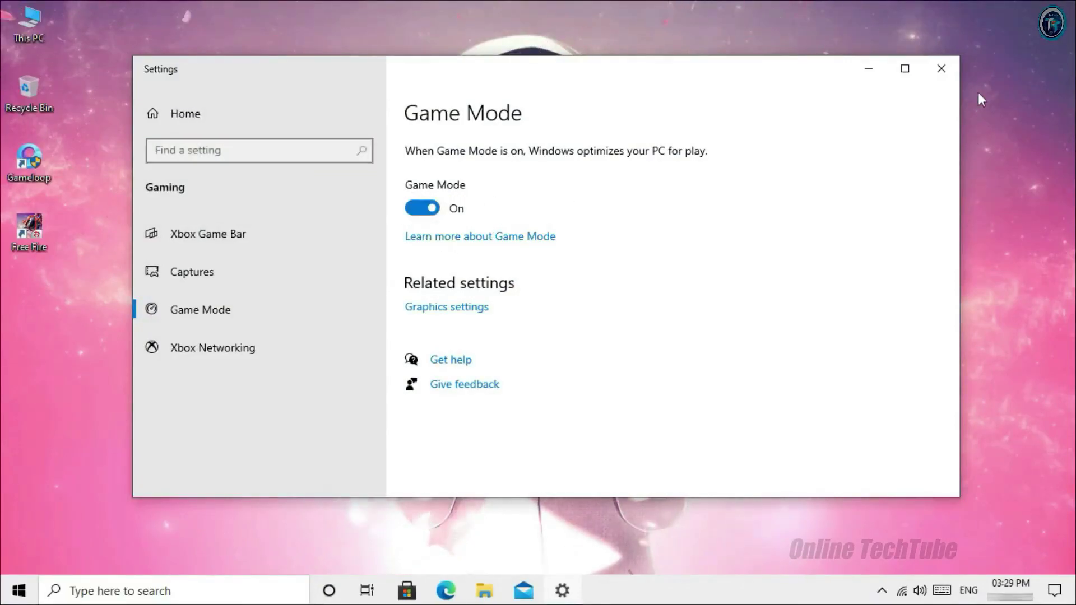
pyautogui.click(952, 67)
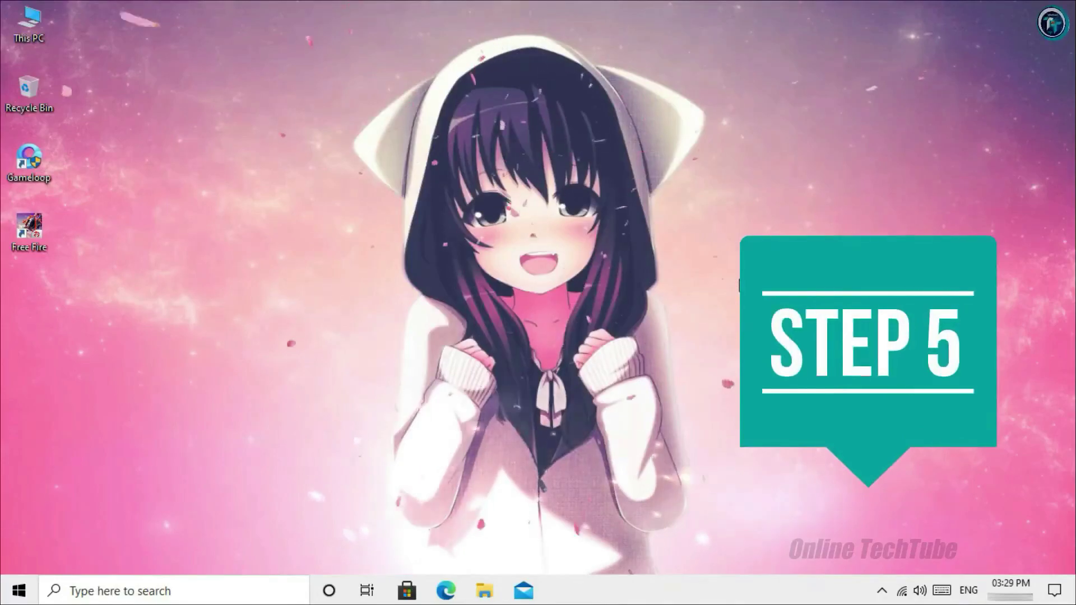
# - Find Edit Power Plan through Windows search, switch the power plan to High performance in Power Options, and close it
pyautogui.click(237, 583)
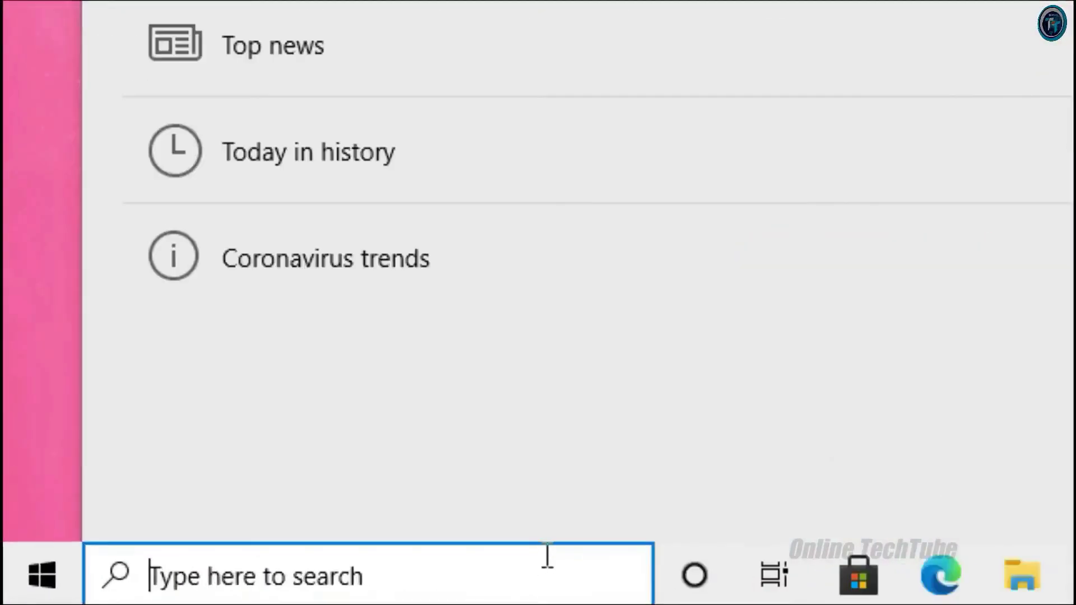
pyautogui.write('Edit Power ')
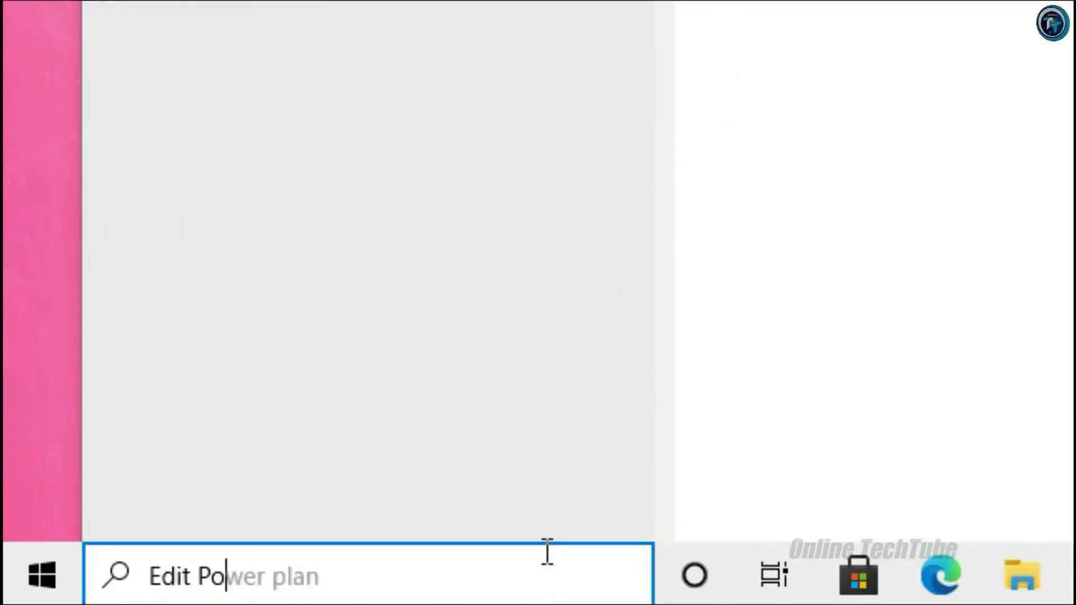
pyautogui.write('Plan')
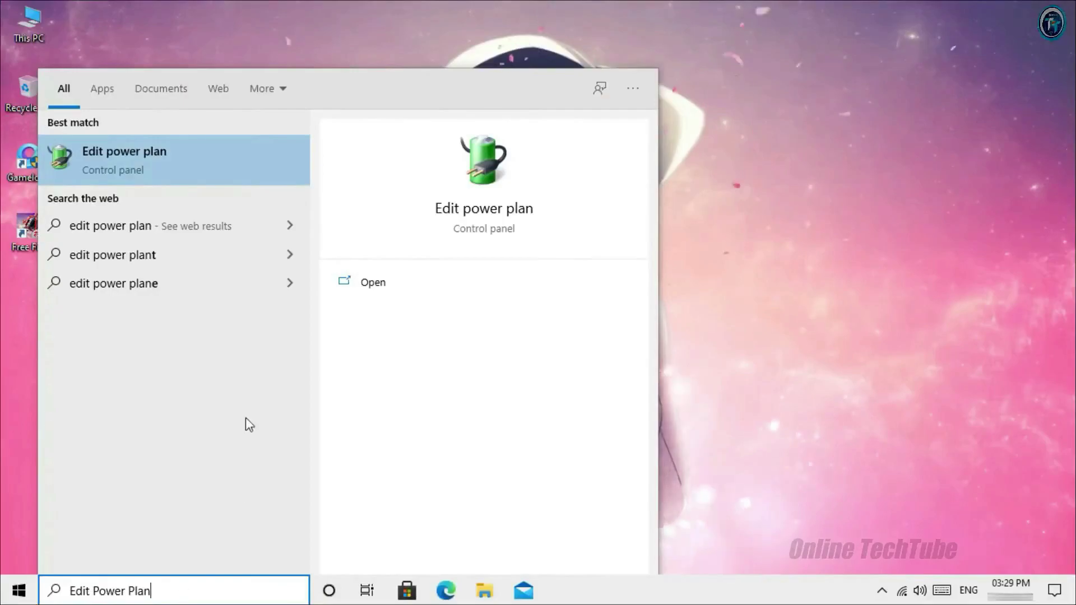
pyautogui.click(190, 156)
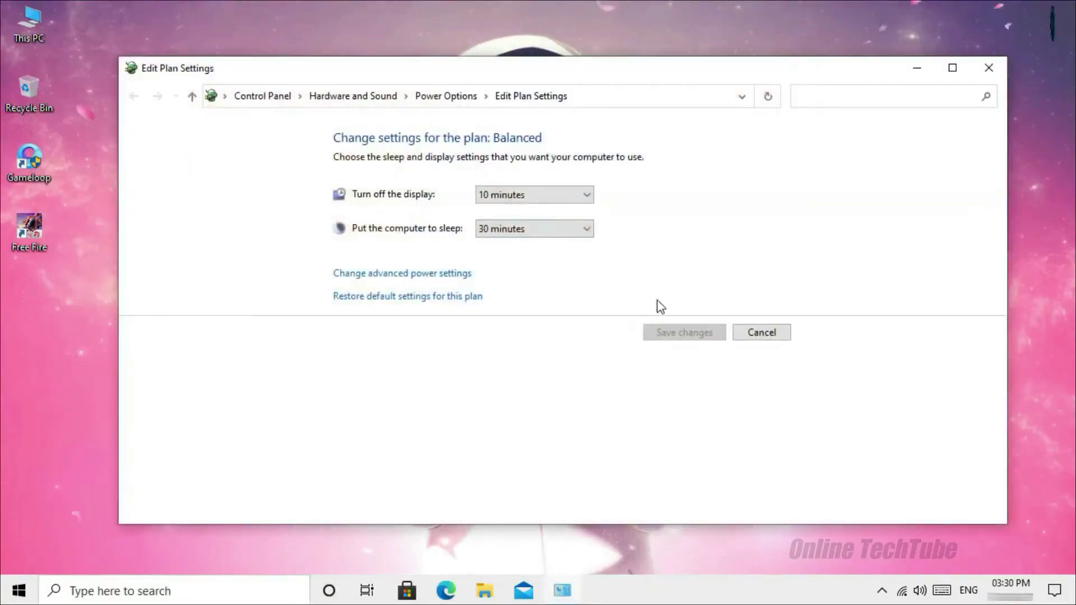
pyautogui.click(460, 99)
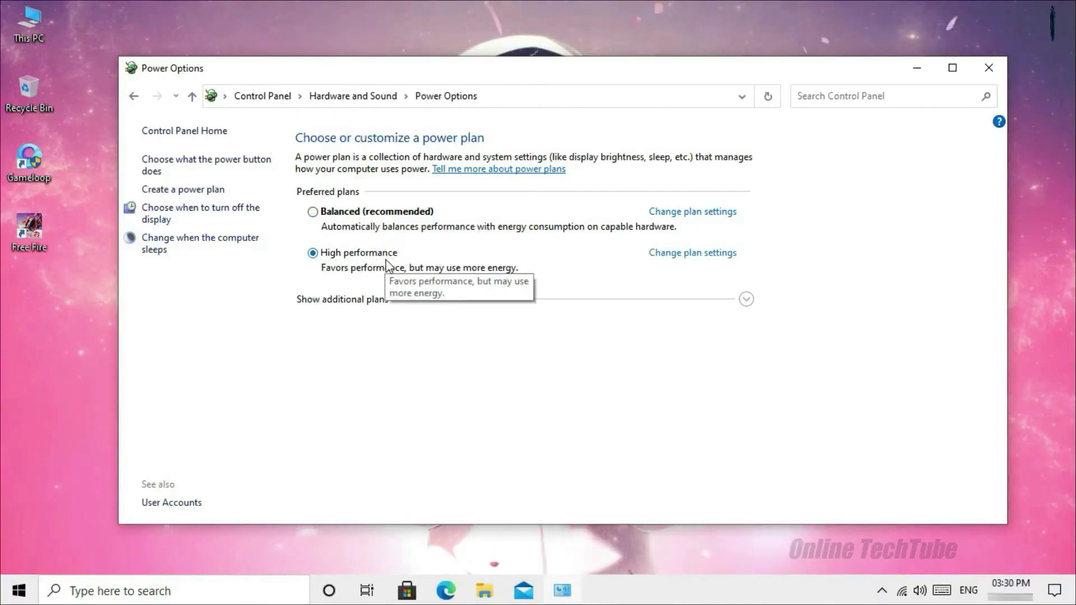
pyautogui.click(989, 69)
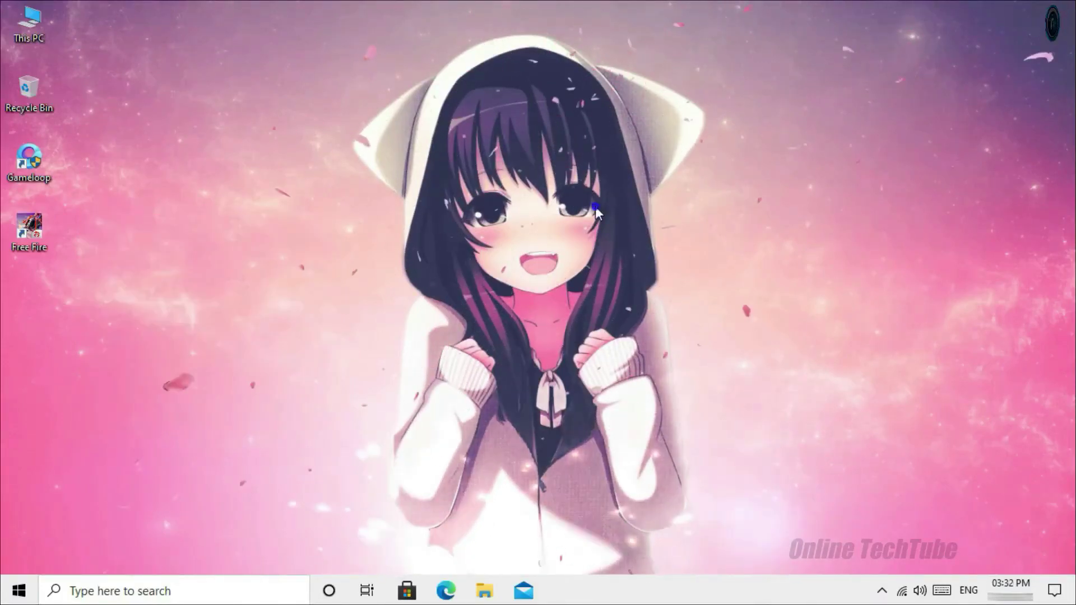
# - Open NVIDIA Control Panel from the desktop, maximize it, and show the program-specific options under Manage 3D settings
pyautogui.rightClick(595, 206)
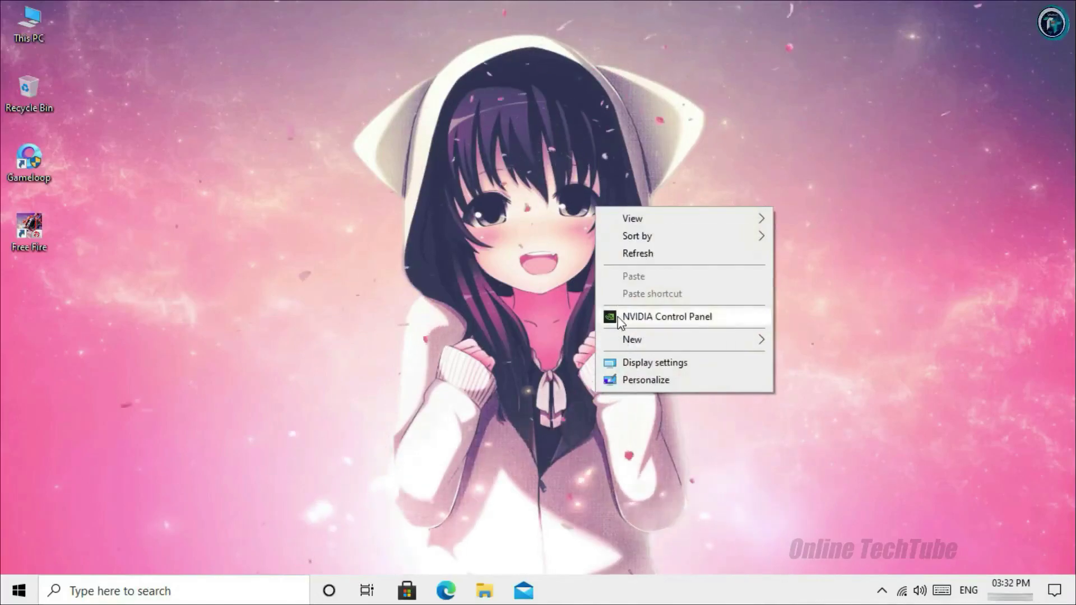
pyautogui.click(692, 321)
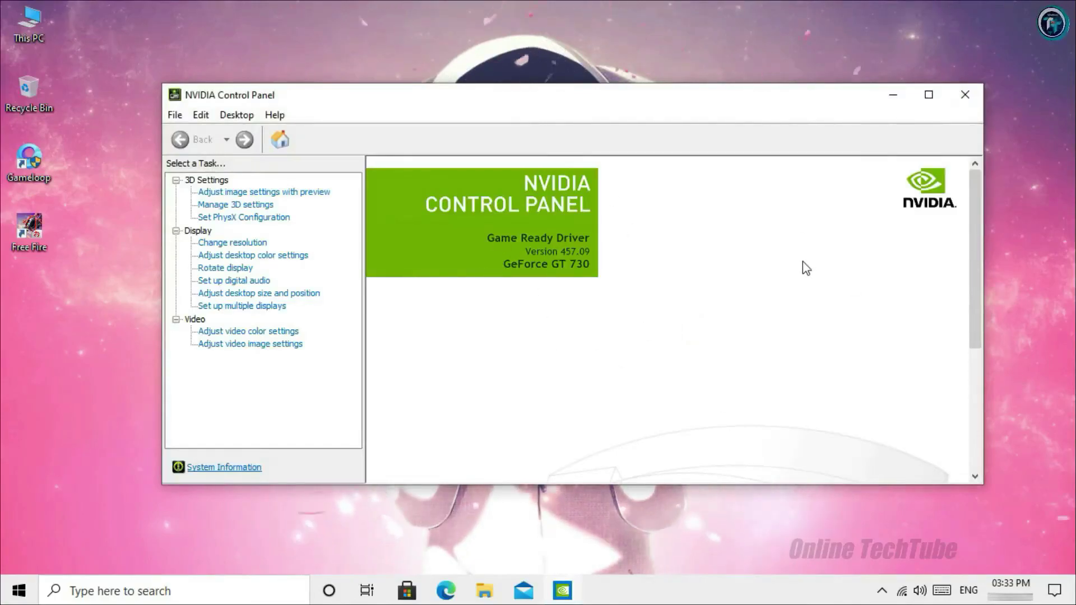
pyautogui.click(241, 207)
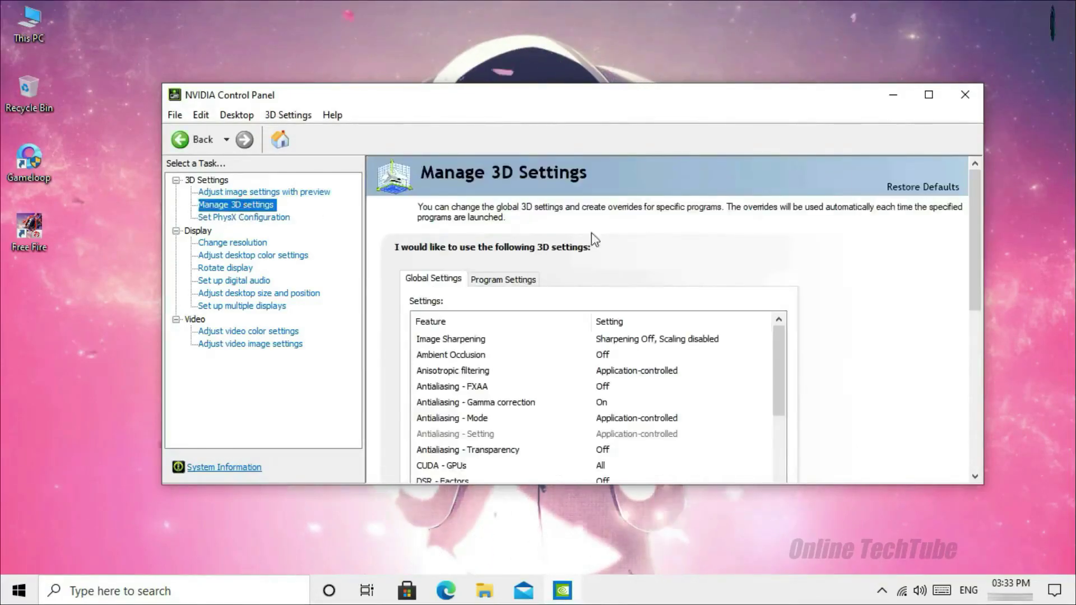
pyautogui.moveTo(535, 101); pyautogui.dragTo(541, 5)
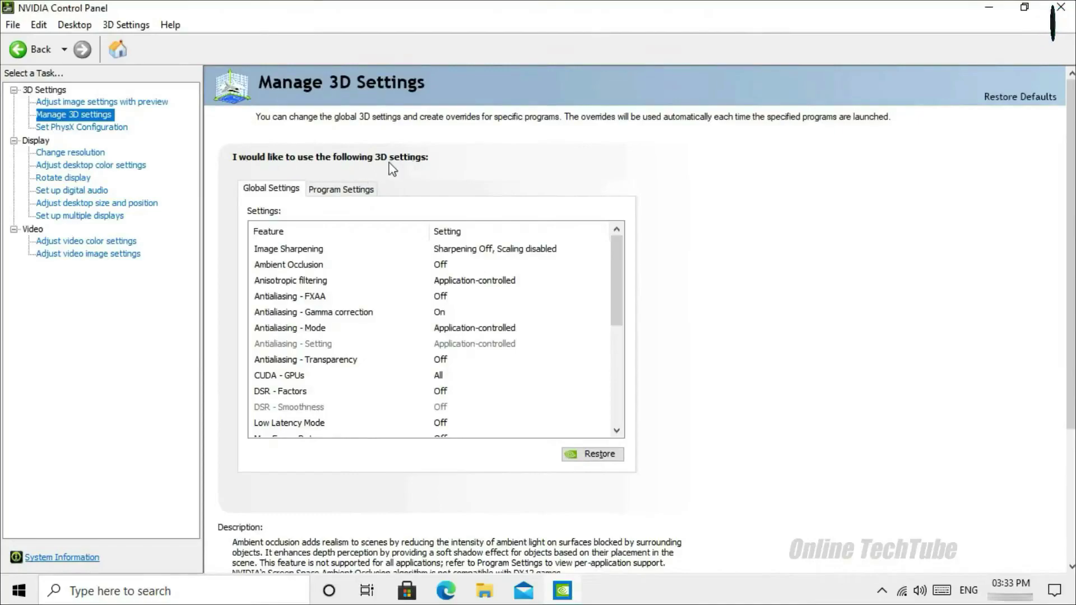
pyautogui.click(341, 191)
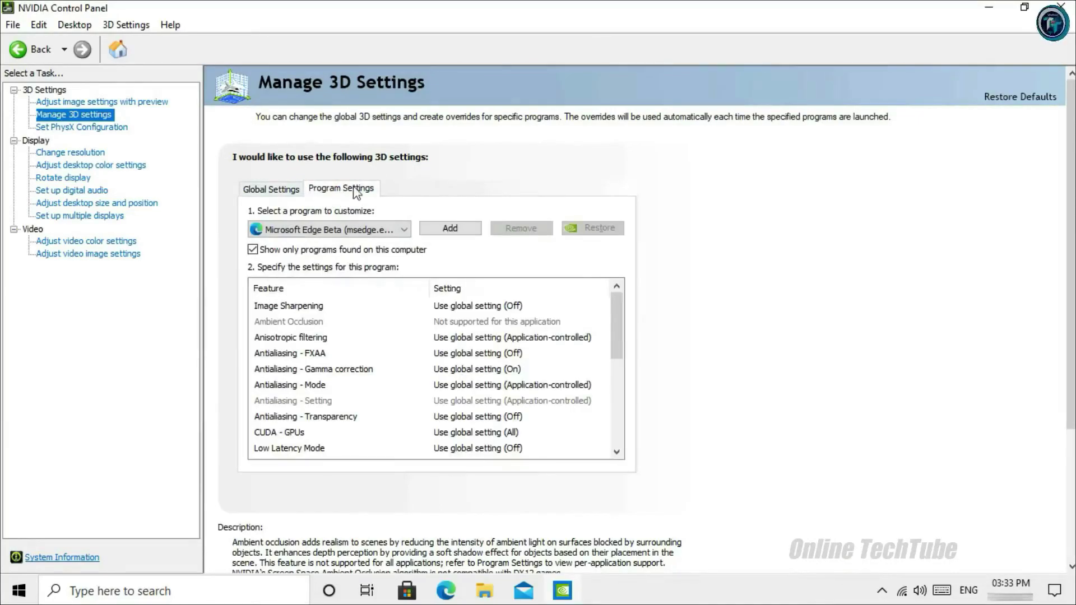
# - Sort the programs available to add from A to Z and add the second Gameloop entry for customization
pyautogui.click(443, 226)
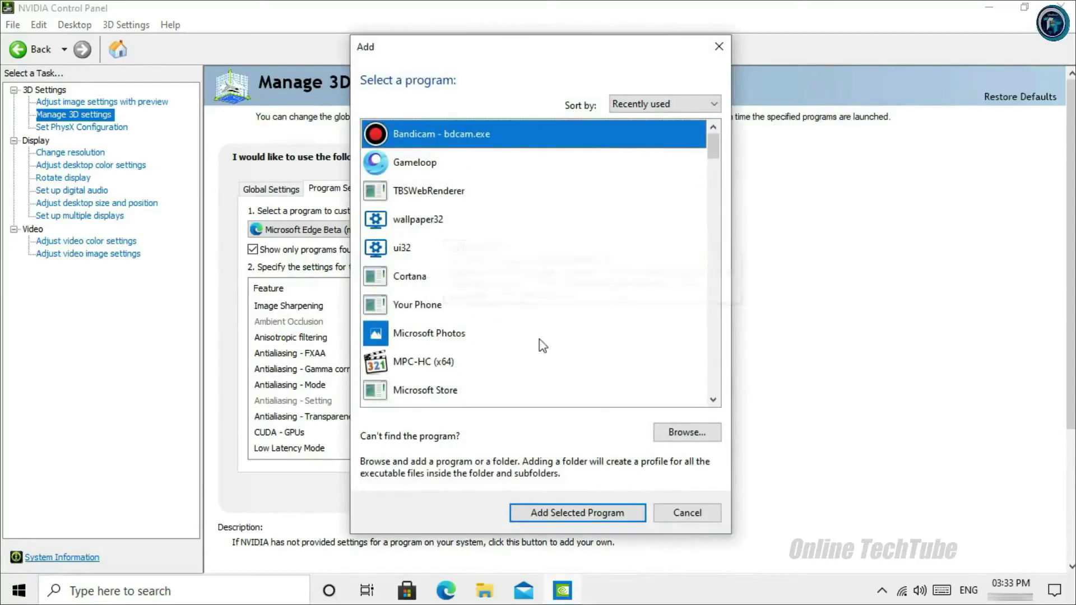
pyautogui.click(711, 106)
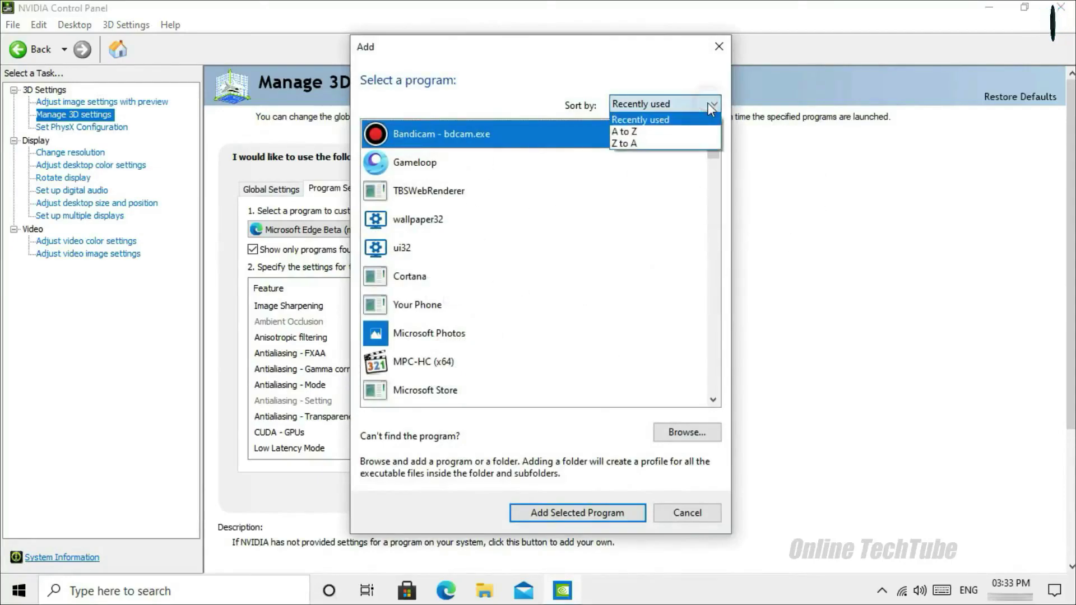
pyautogui.click(649, 132)
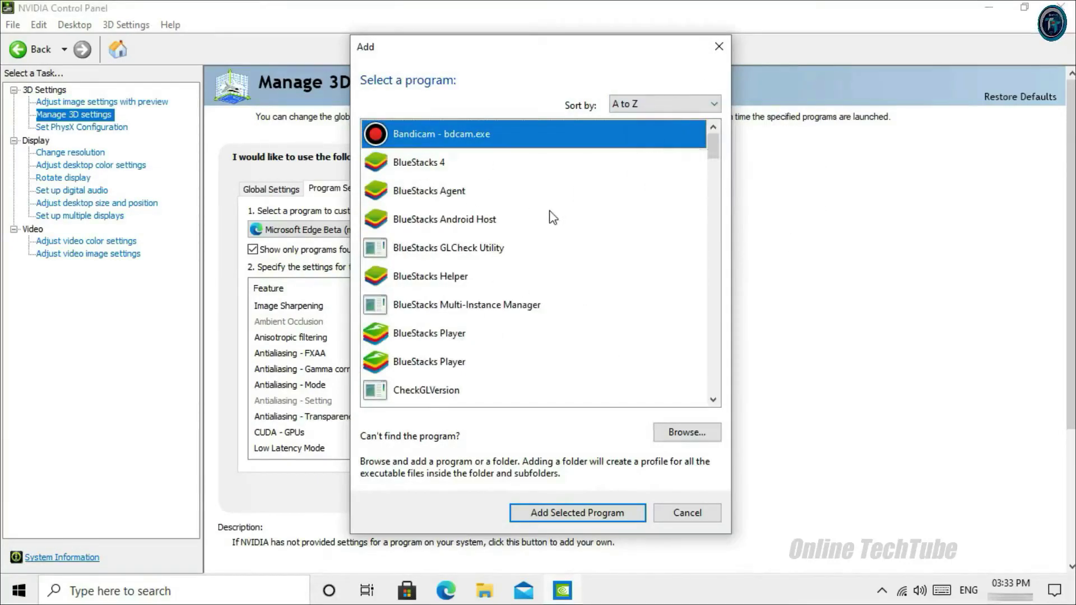
pyautogui.moveTo(717, 150); pyautogui.dragTo(716, 179)
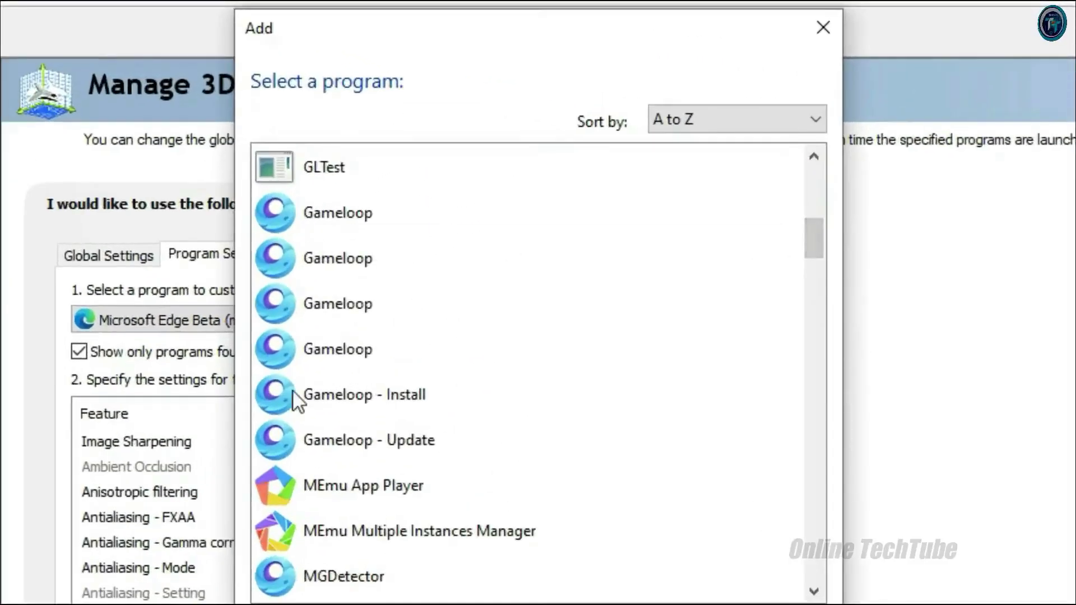
pyautogui.click(343, 228)
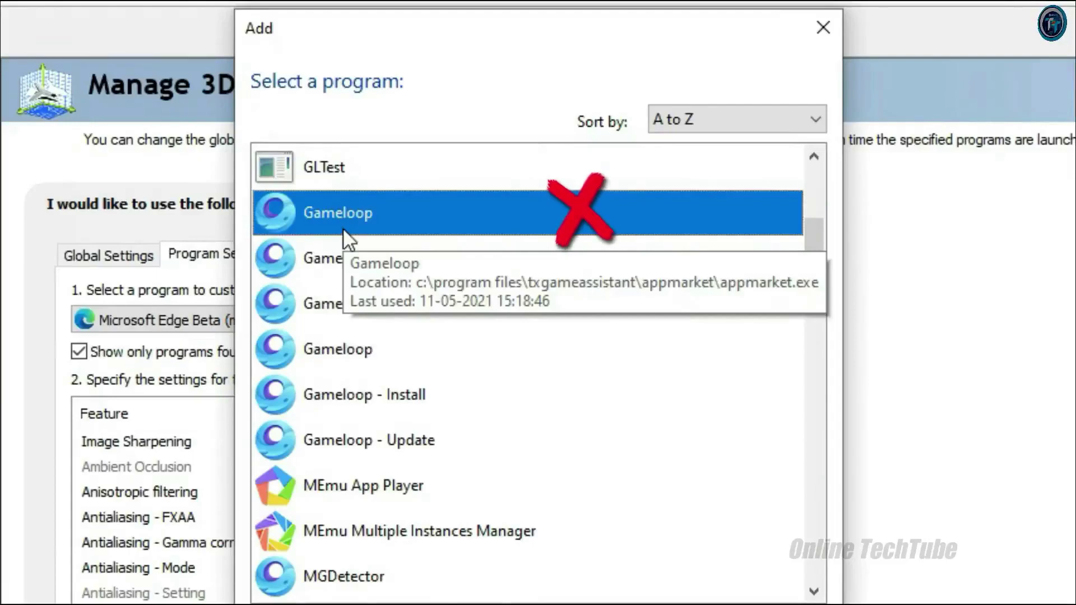
pyautogui.click(344, 269)
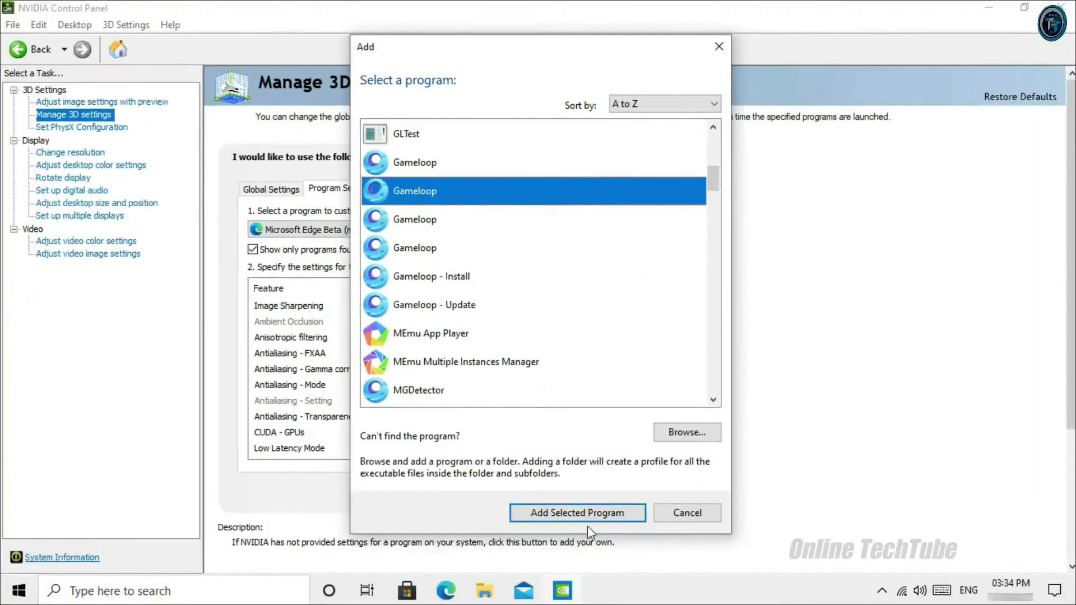
pyautogui.click(580, 513)
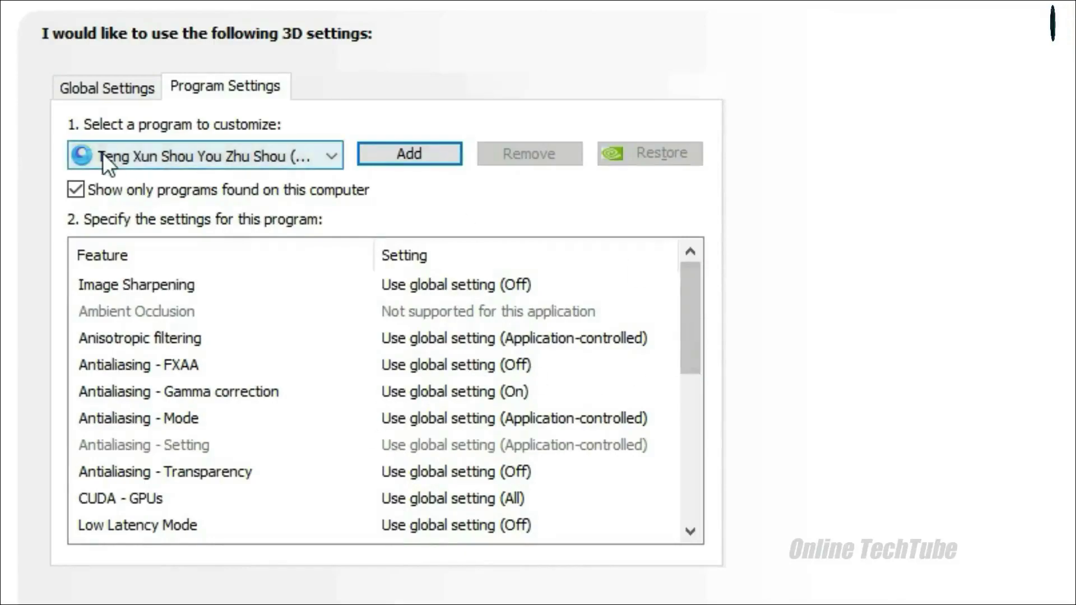
# - Set the OpenGL rendering GPU for the added Gameloop program to GeForce GT 730
pyautogui.moveTo(688, 295); pyautogui.dragTo(688, 356)
pyautogui.moveTo(689, 371); pyautogui.dragTo(688, 373)
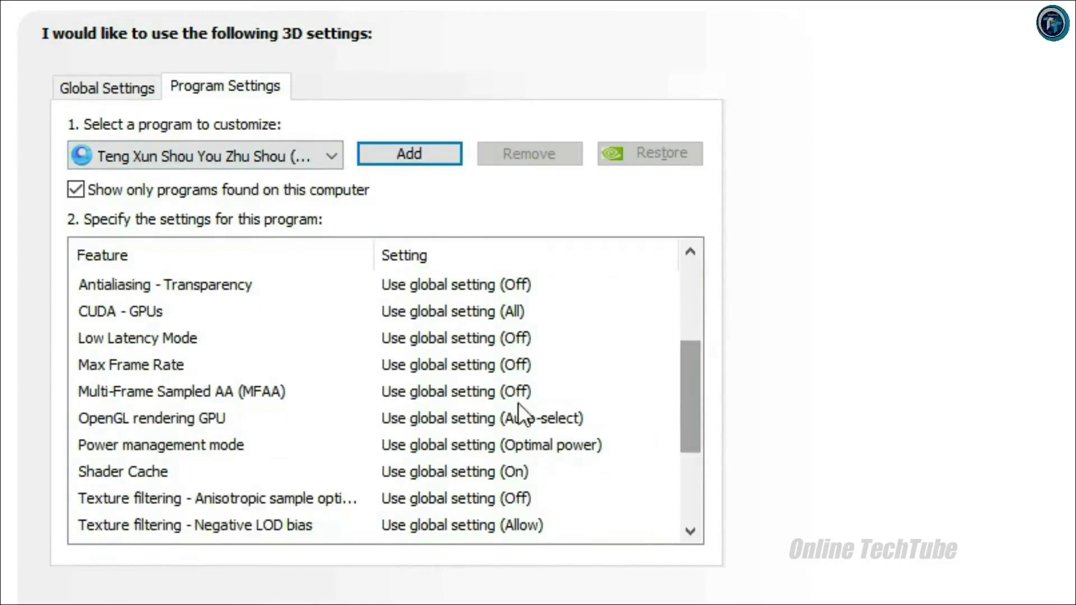
pyautogui.click(173, 423)
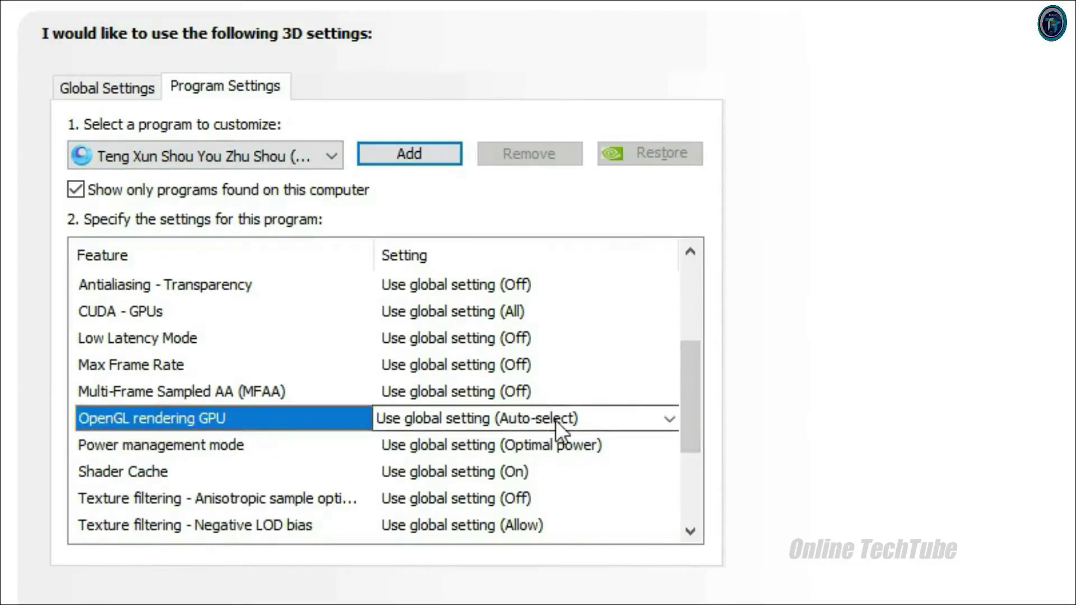
pyautogui.click(669, 419)
pyautogui.click(518, 487)
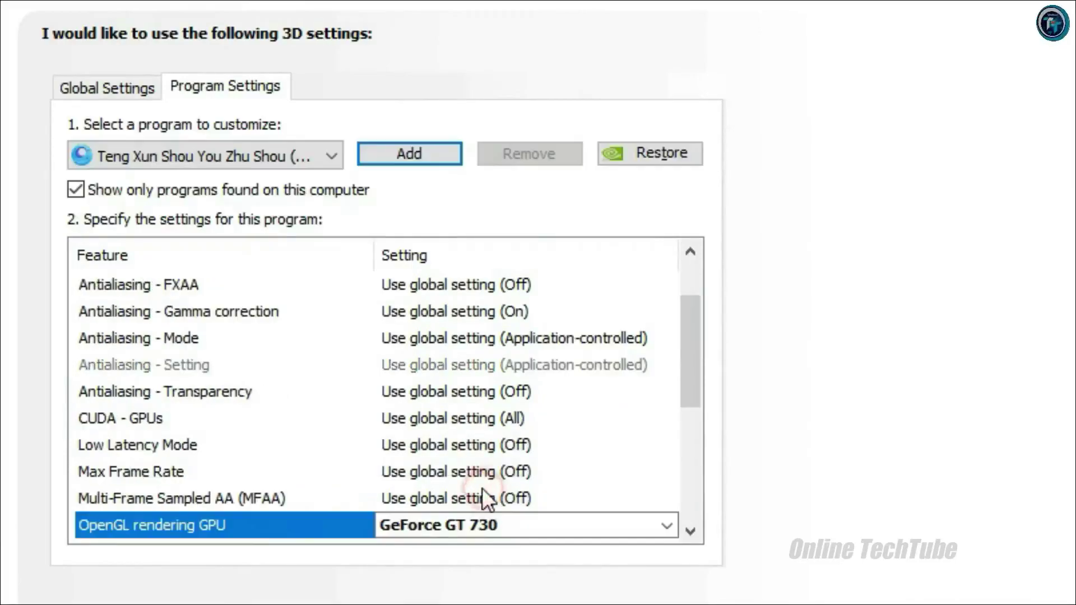
# - Set the Gameloop program's Power management mode to Prefer maximum performance
pyautogui.moveTo(689, 334); pyautogui.dragTo(633, 402)
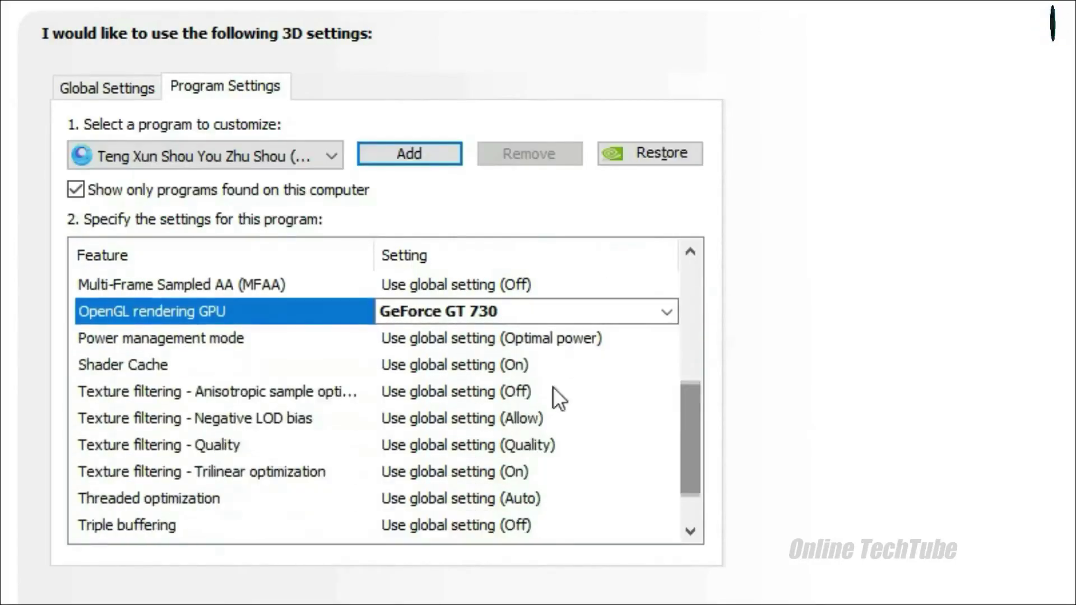
pyautogui.click(112, 342)
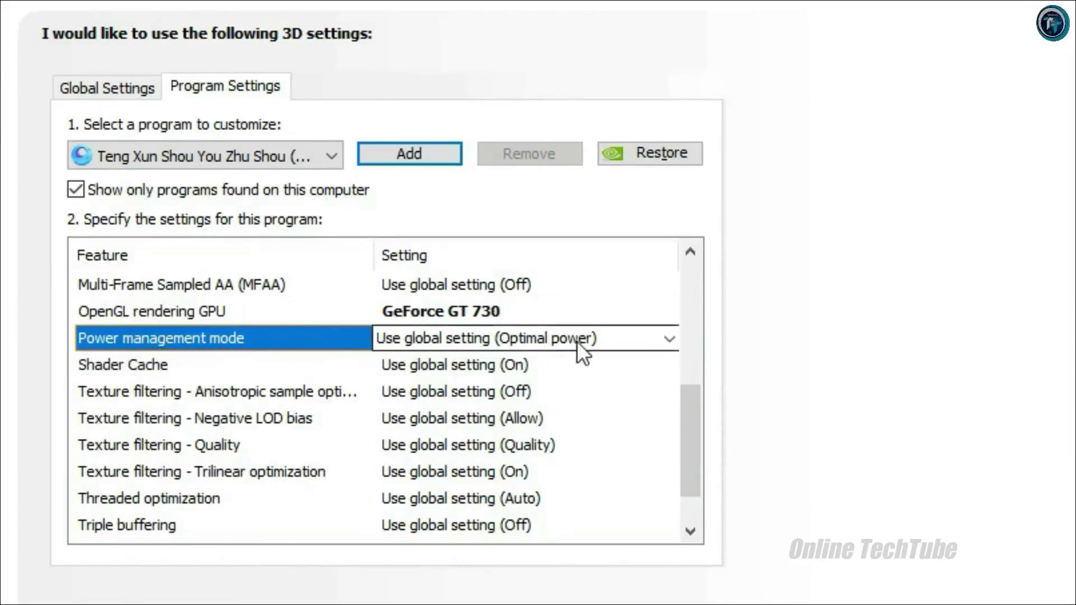
pyautogui.click(669, 345)
pyautogui.click(543, 425)
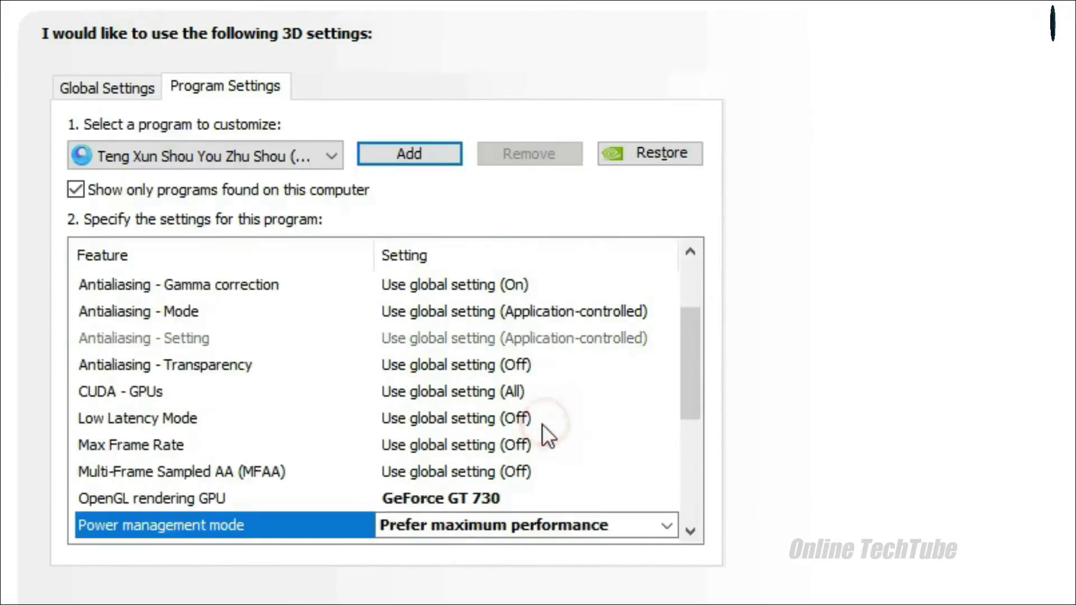
pyautogui.moveTo(698, 355); pyautogui.dragTo(700, 429)
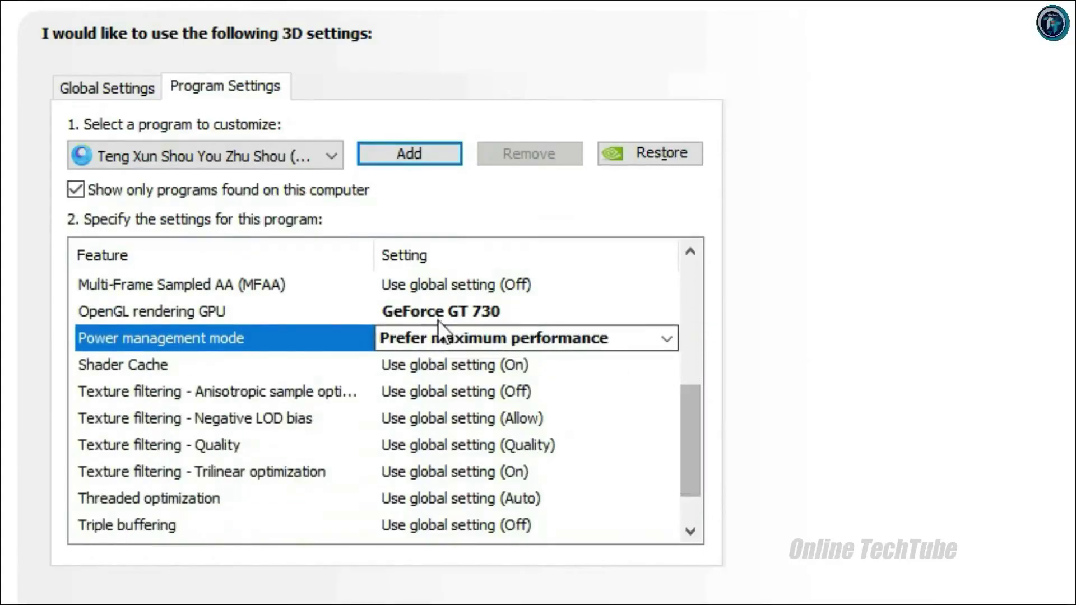
# - Set the Gameloop program's Low Latency Mode to Ultra and apply the 3D settings changes
pyautogui.moveTo(701, 476); pyautogui.dragTo(695, 406)
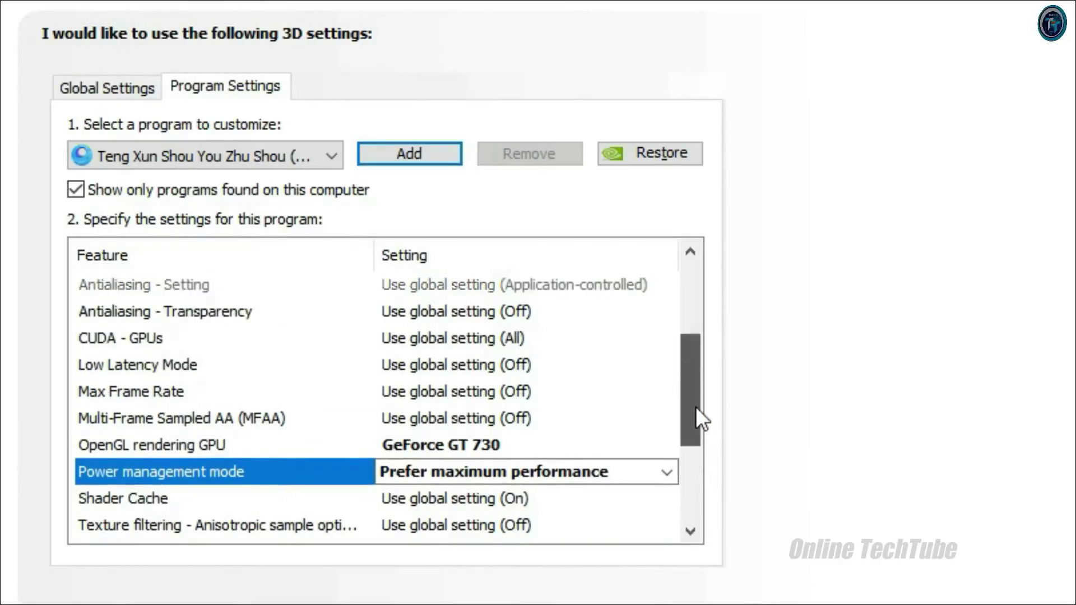
pyautogui.click(113, 367)
pyautogui.click(663, 367)
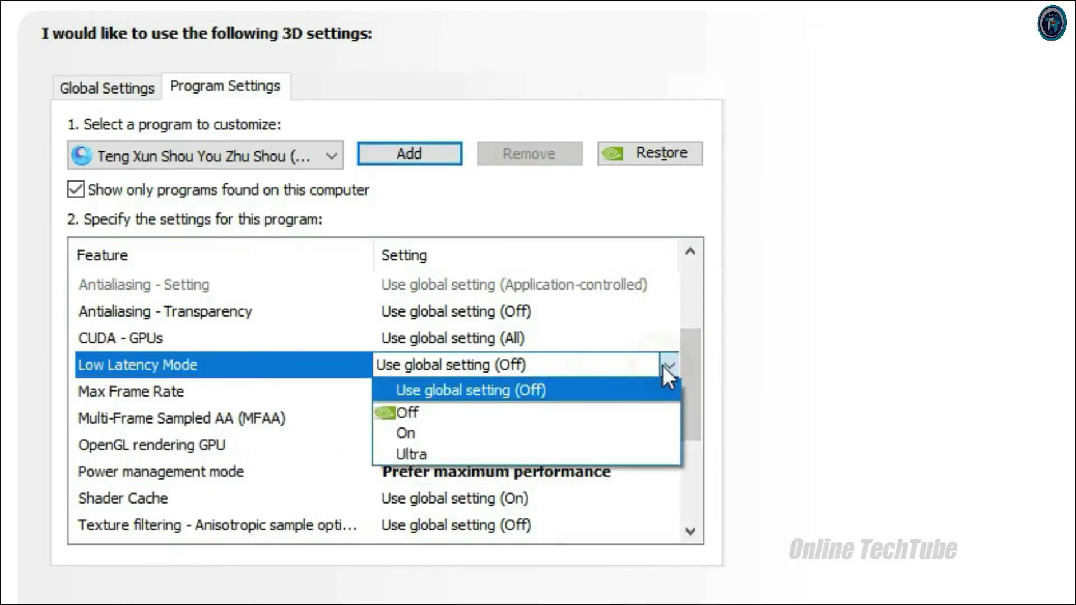
pyautogui.click(435, 454)
pyautogui.moveTo(692, 308); pyautogui.dragTo(704, 347)
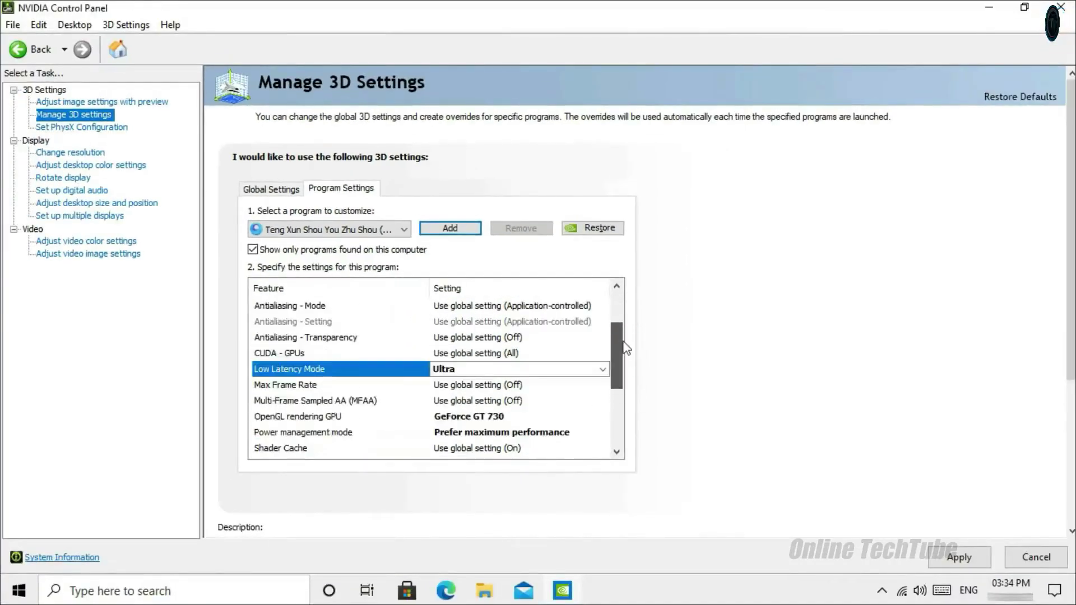
pyautogui.moveTo(626, 347); pyautogui.dragTo(625, 315)
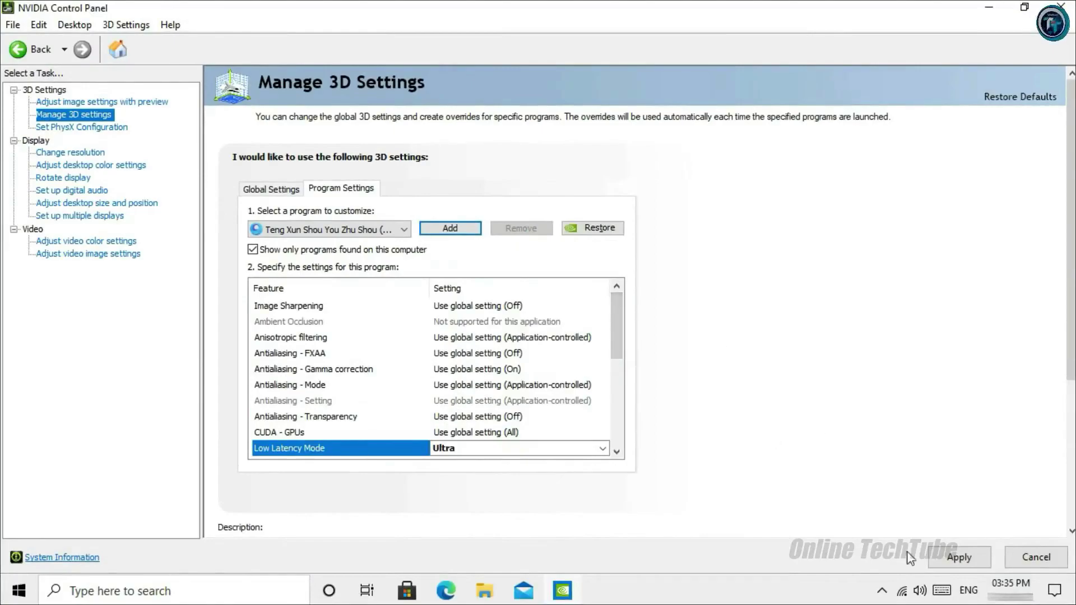
pyautogui.click(956, 560)
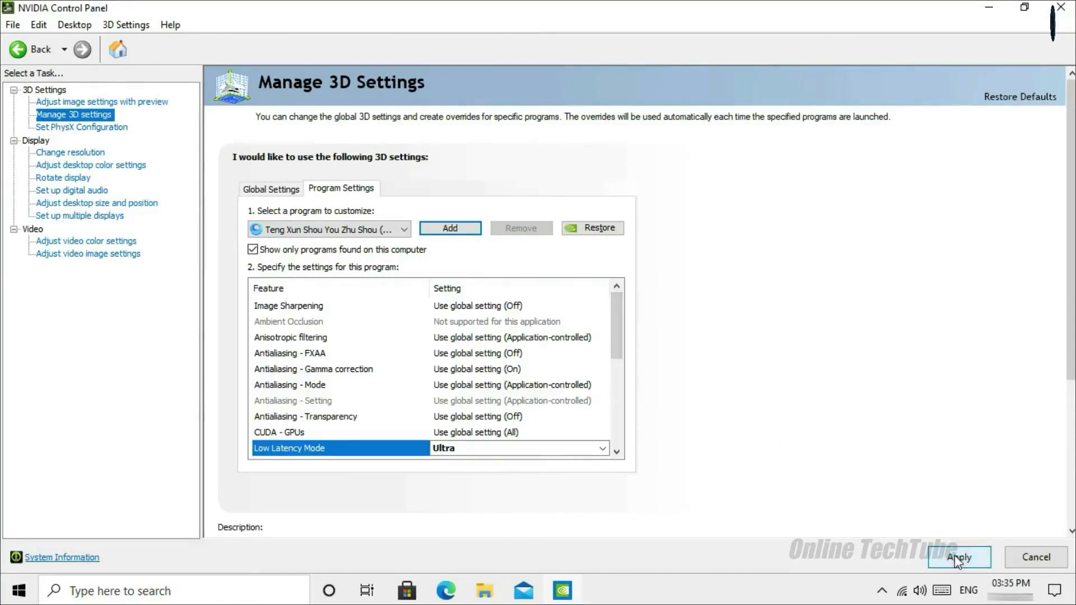
# - Finish with the NVIDIA settings and close the NVIDIA Control Panel to return to the desktop
pyautogui.click(118, 51)
pyautogui.moveTo(538, 24); pyautogui.dragTo(543, 118)
pyautogui.click(933, 108)
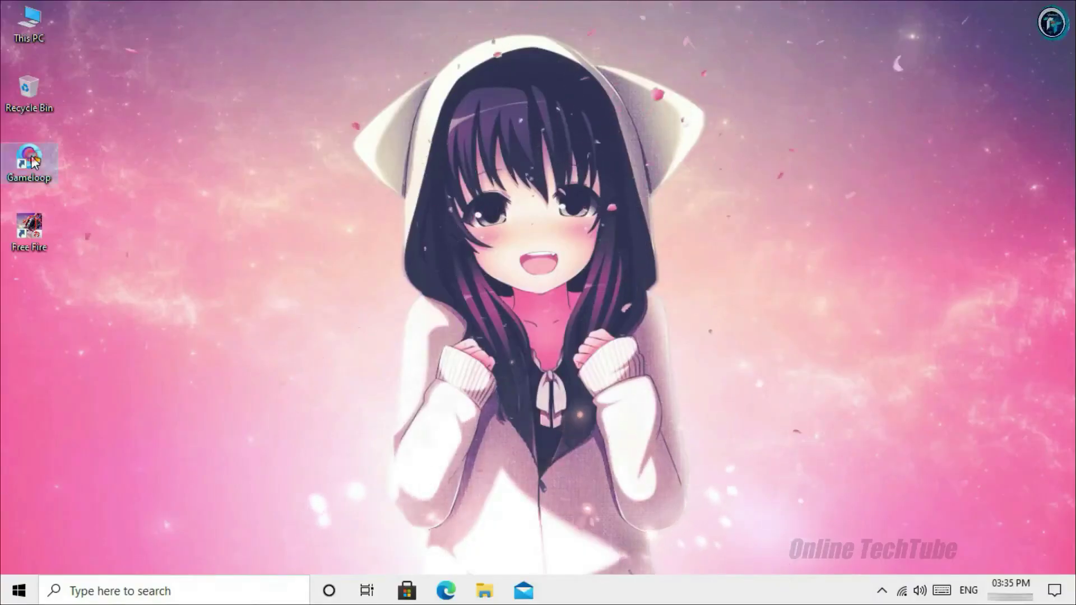
# - Run Gameloop as administrator and launch Free Fire from its featured games
pyautogui.rightClick(33, 160)
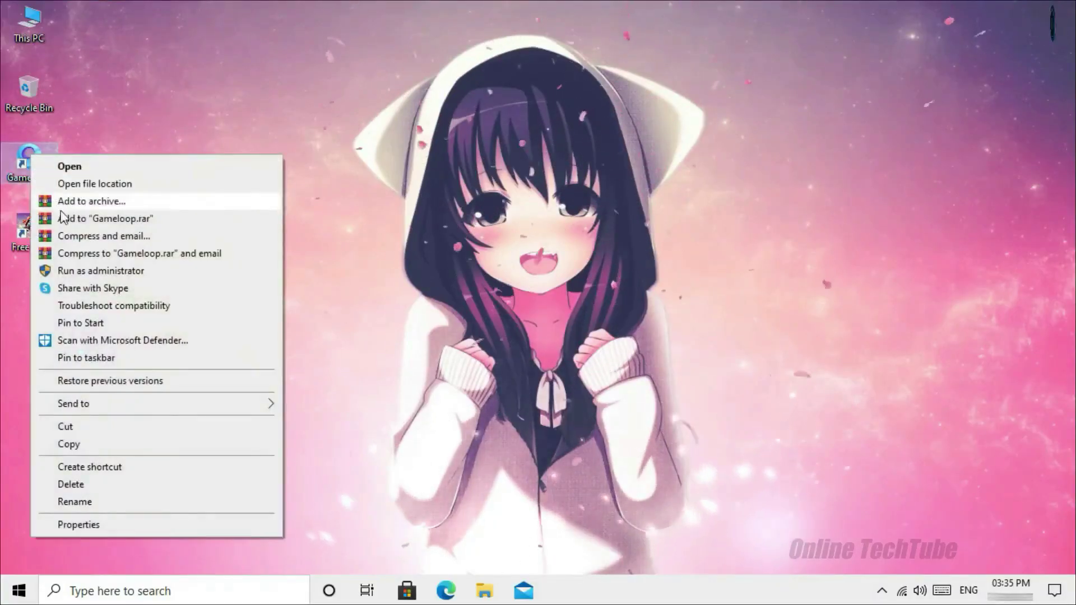
pyautogui.click(115, 272)
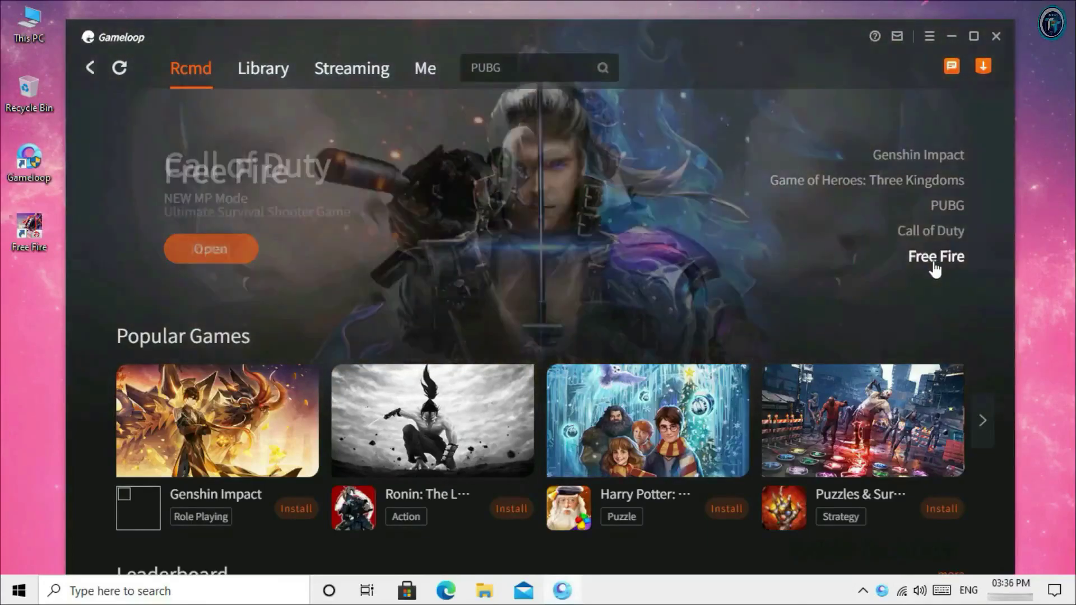
pyautogui.click(933, 264)
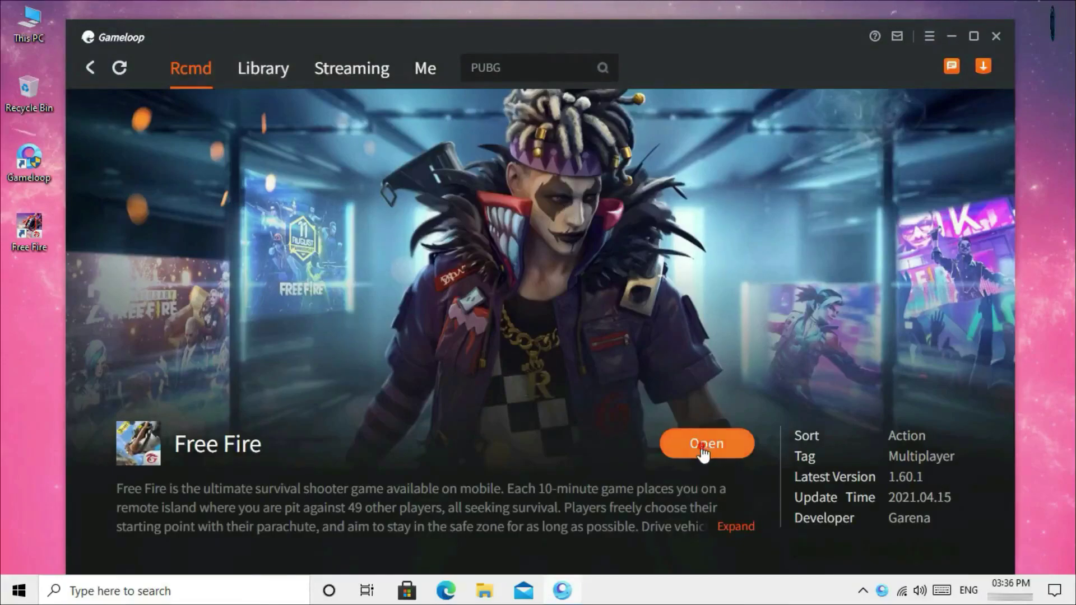
pyautogui.click(703, 450)
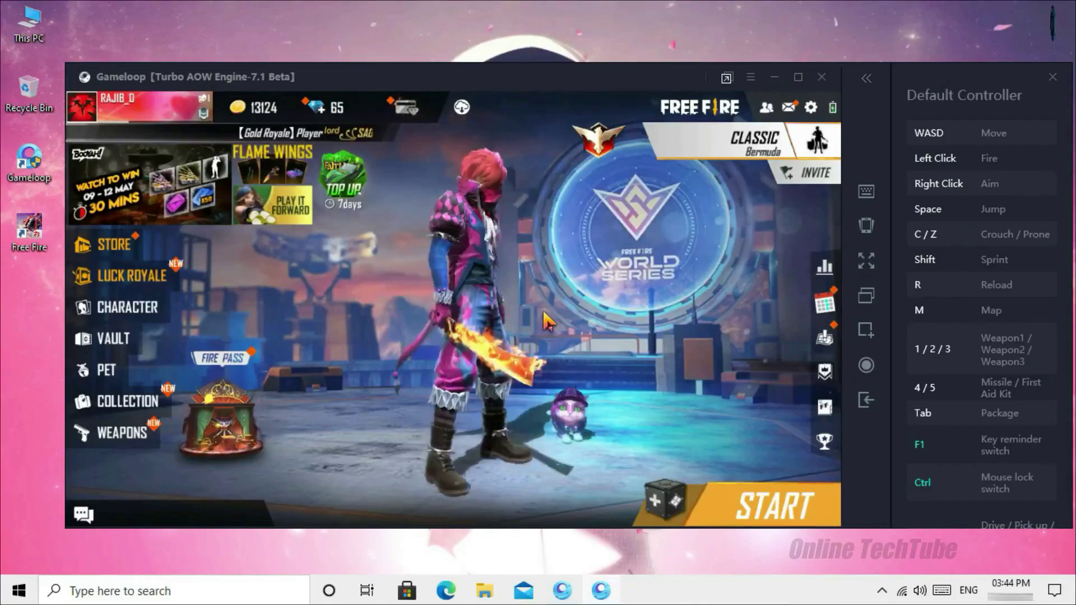
# - Open Free Fire's graphics settings and set High FPS to High
pyautogui.click(811, 107)
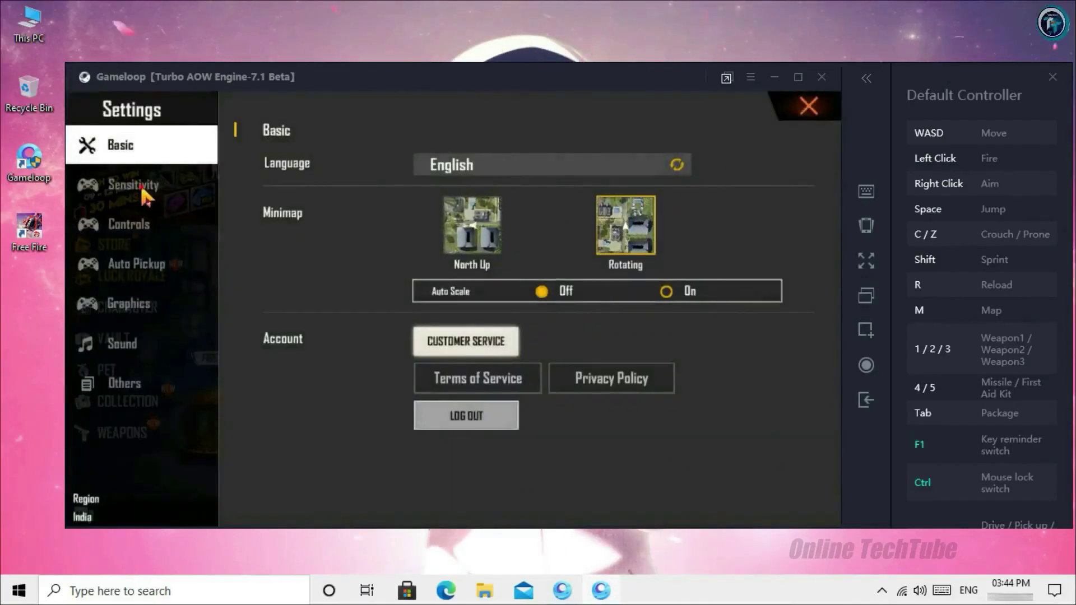
pyautogui.click(140, 182)
pyautogui.click(137, 264)
pyautogui.click(136, 303)
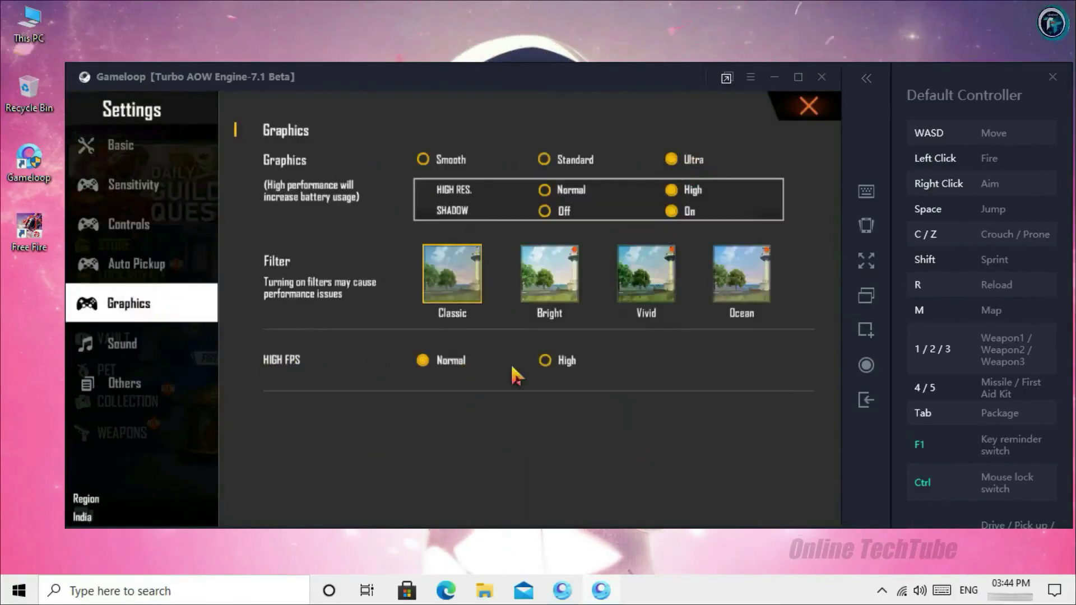
pyautogui.click(544, 362)
pyautogui.click(558, 367)
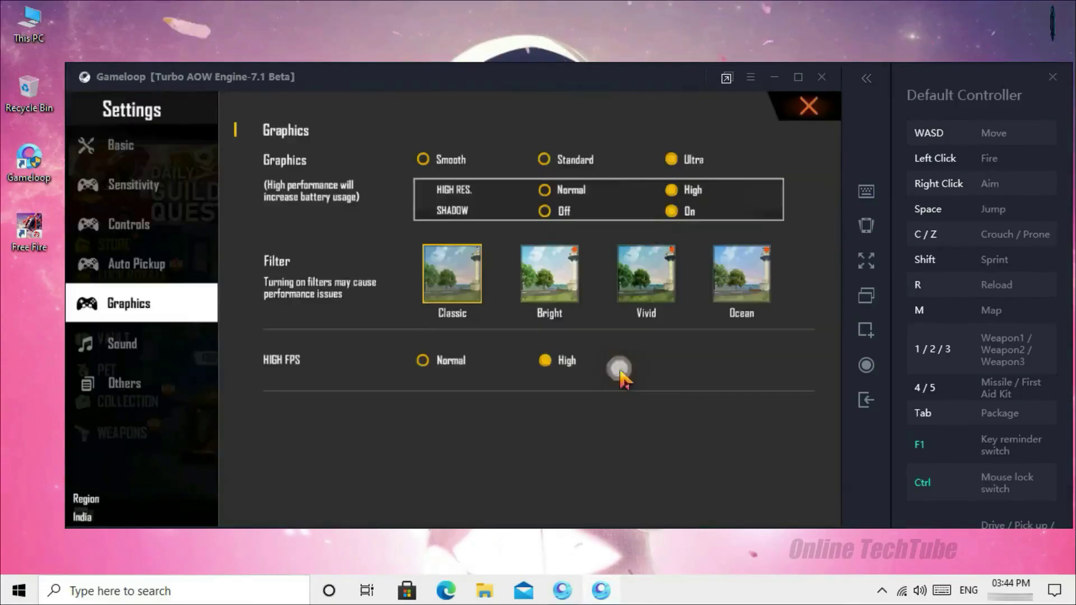
# - Try the Smooth graphics preset, return to Ultra with High Res. on High, and close the game settings
pyautogui.click(427, 162)
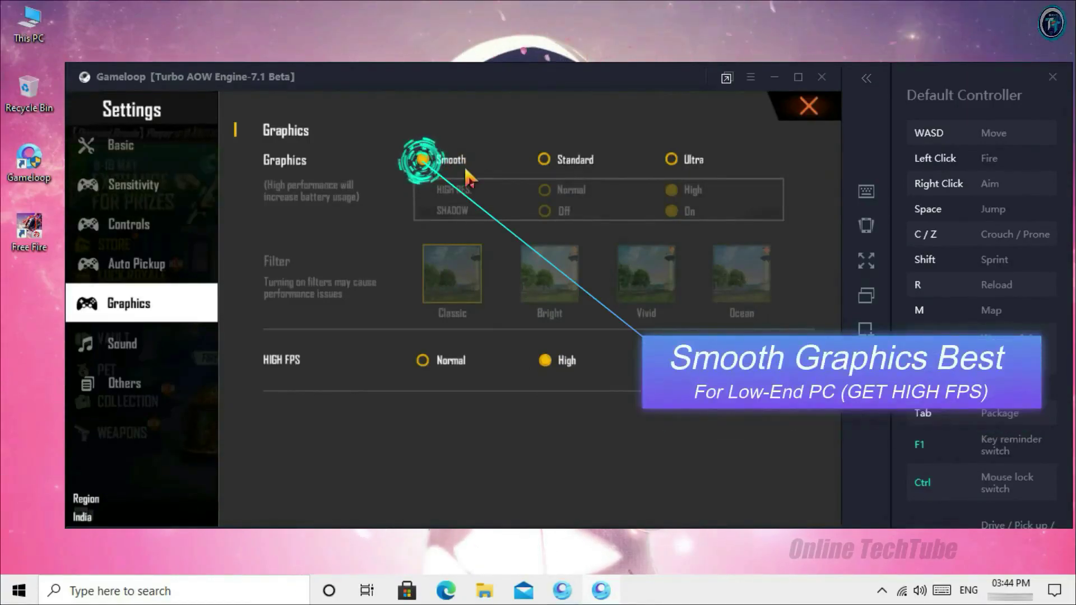
pyautogui.click(674, 164)
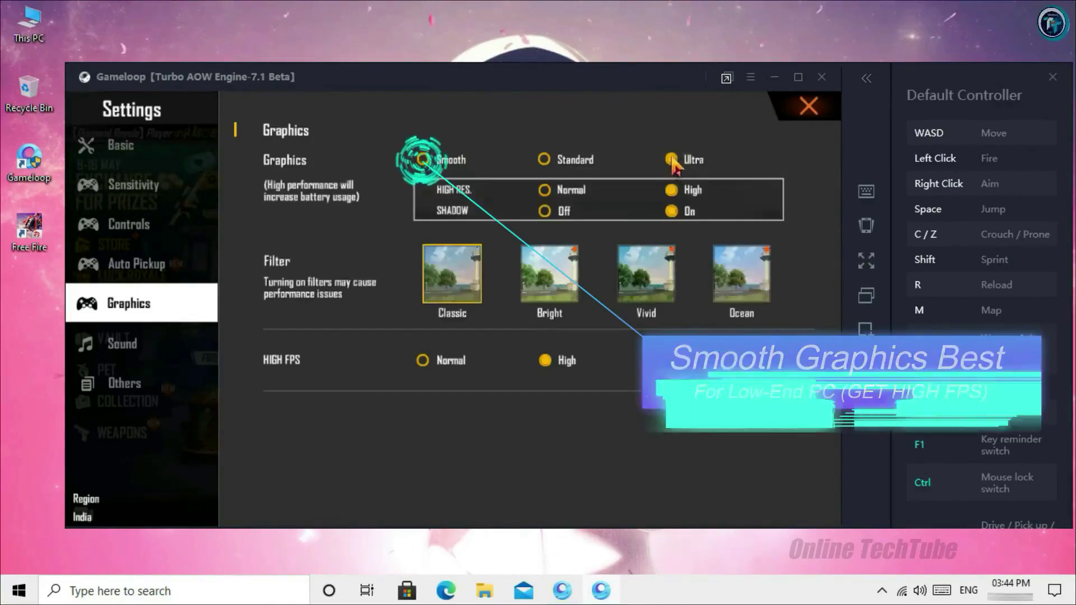
pyautogui.click(671, 193)
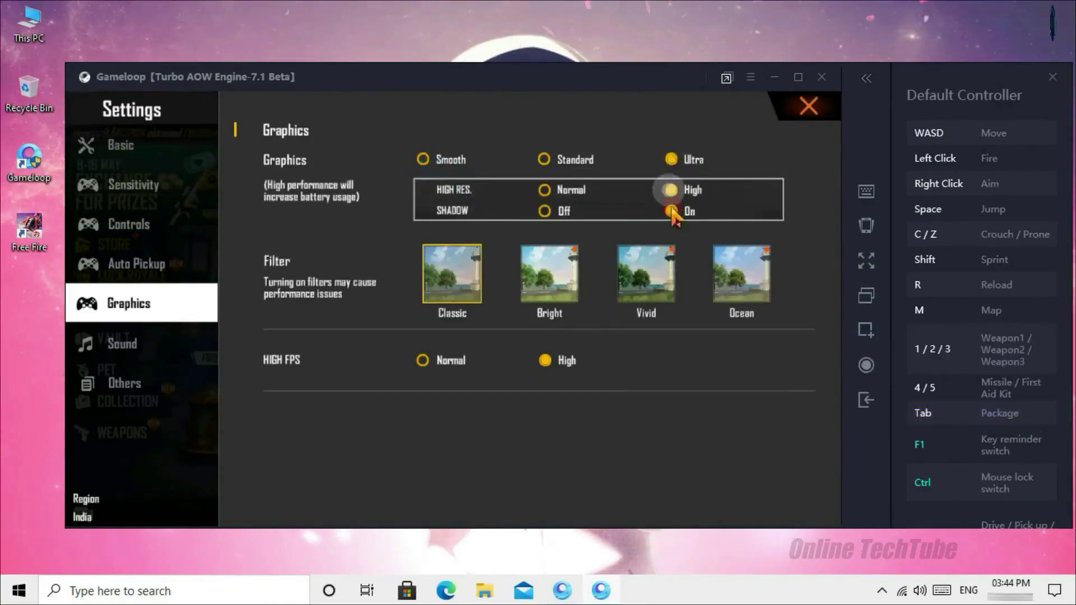
pyautogui.click(813, 112)
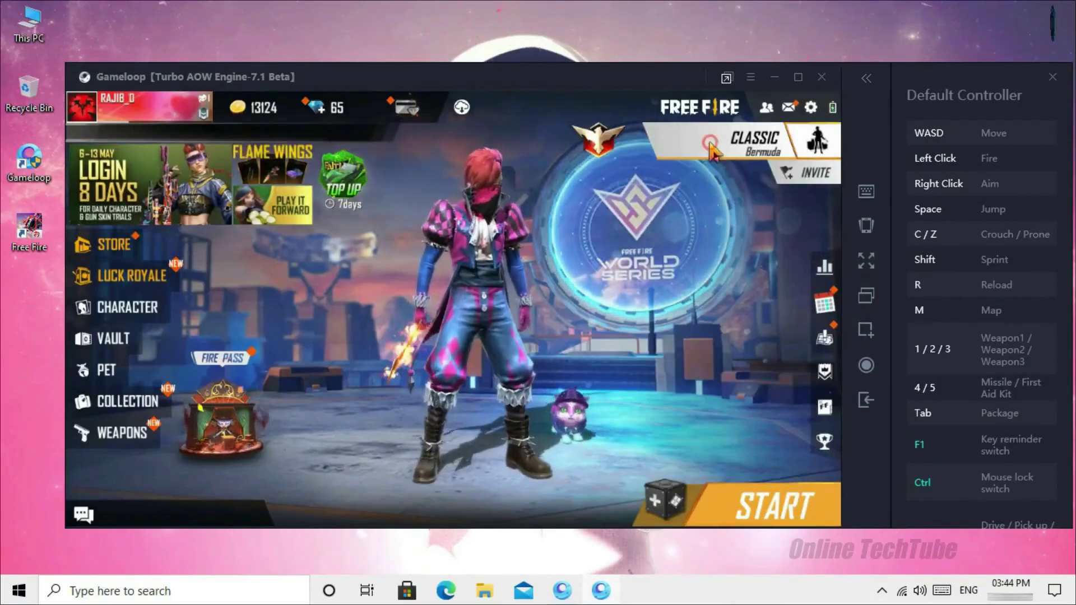
# - Select the Ranked Game mode in the Free Fire lobby and start a match
pyautogui.click(754, 141)
pyautogui.click(227, 321)
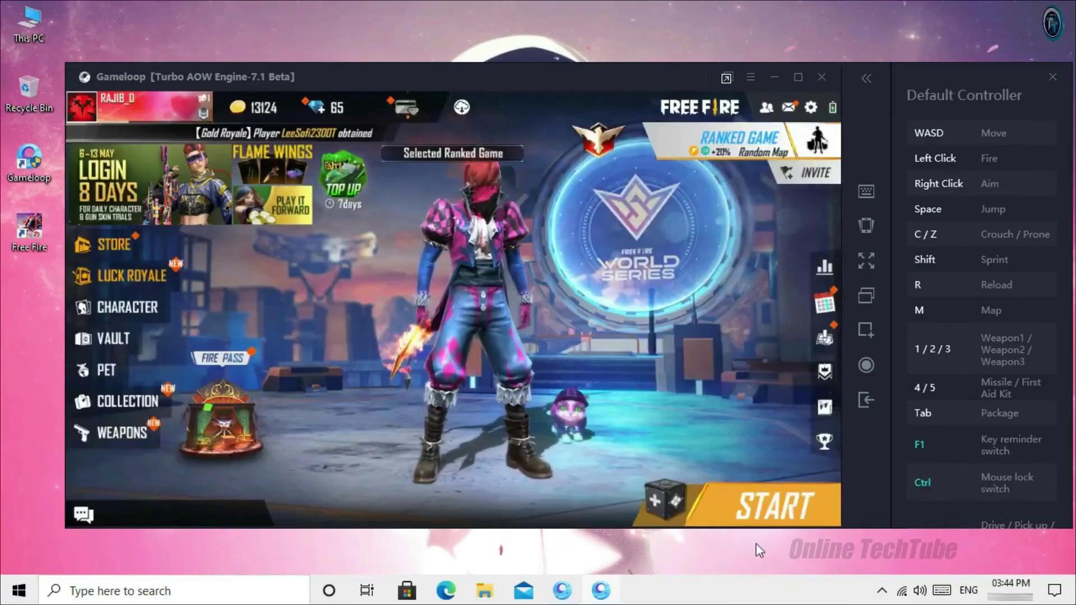
pyautogui.click(762, 510)
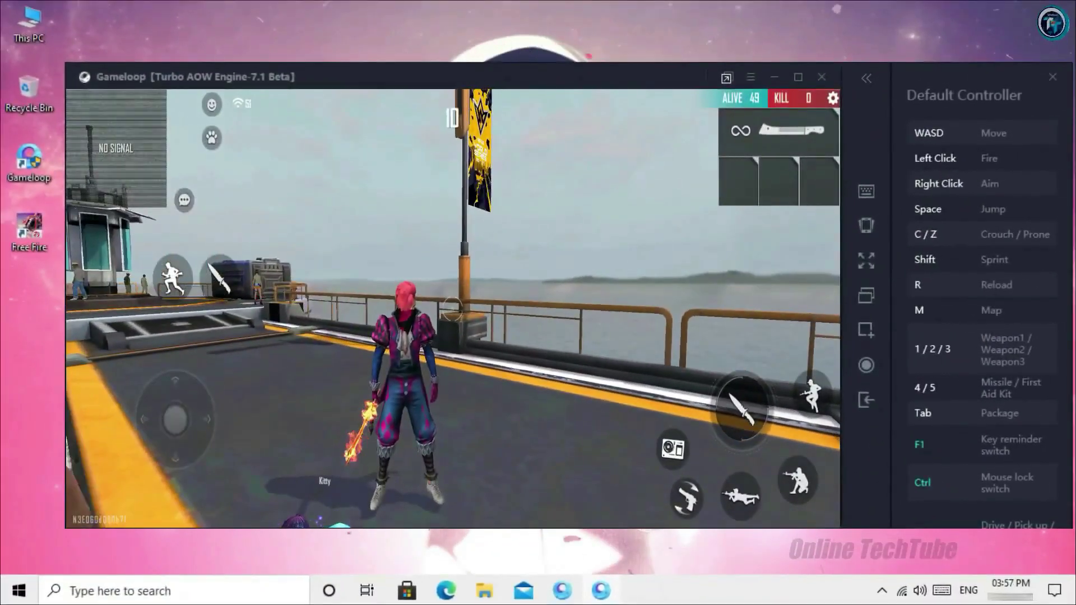
# - Test the gameplay by jumping and running the character around the waiting area and through the warehouse on the map
pyautogui.press('space')
pyautogui.press('d')
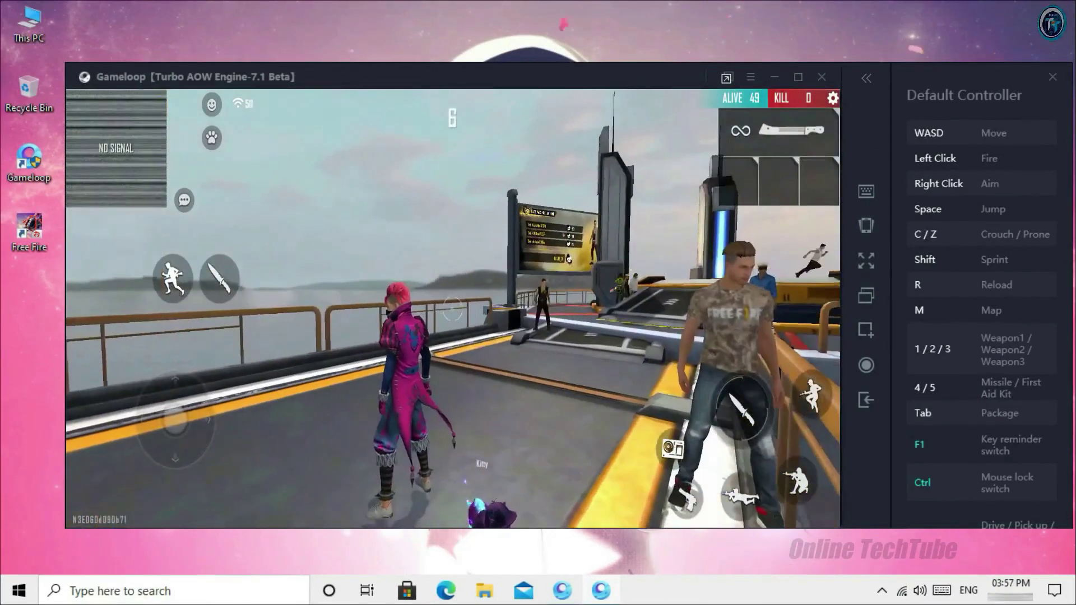
pyautogui.press('w')
pyautogui.press('w')
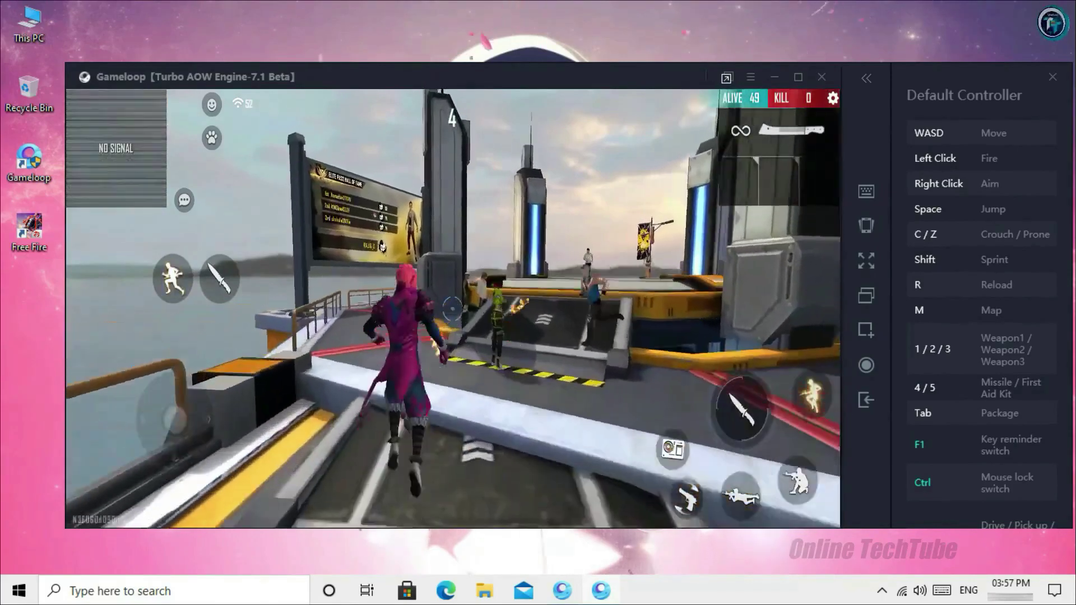
pyautogui.press('w')
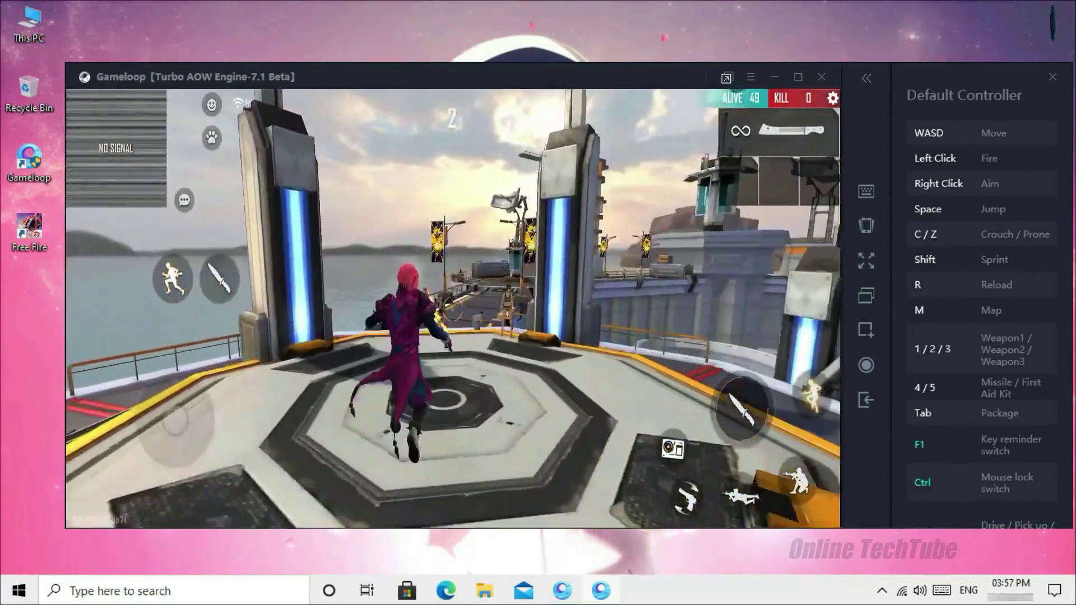
pyautogui.press('w')
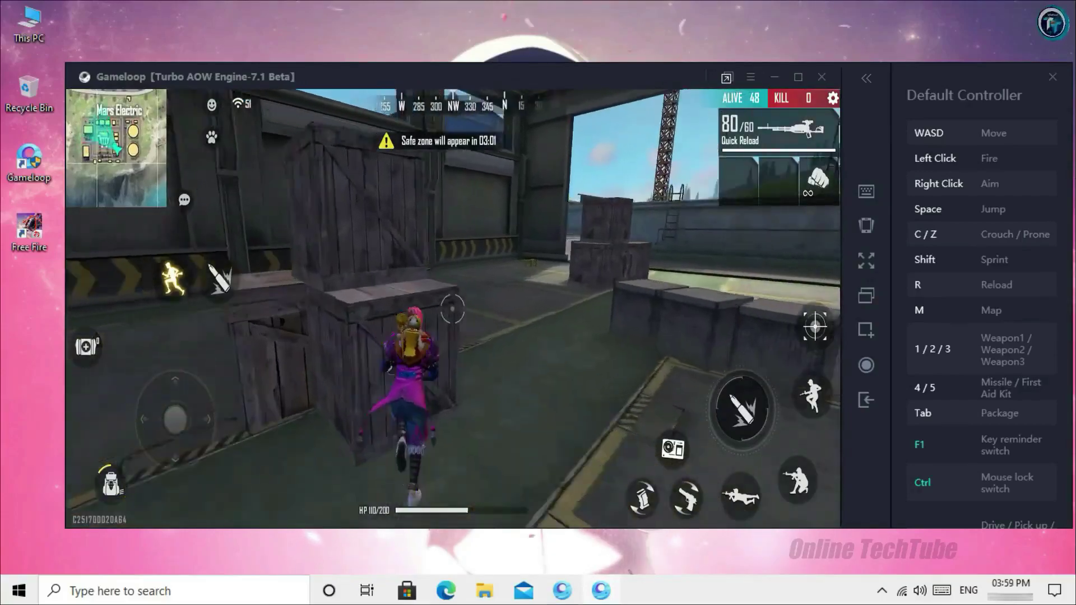
pyautogui.press('w')
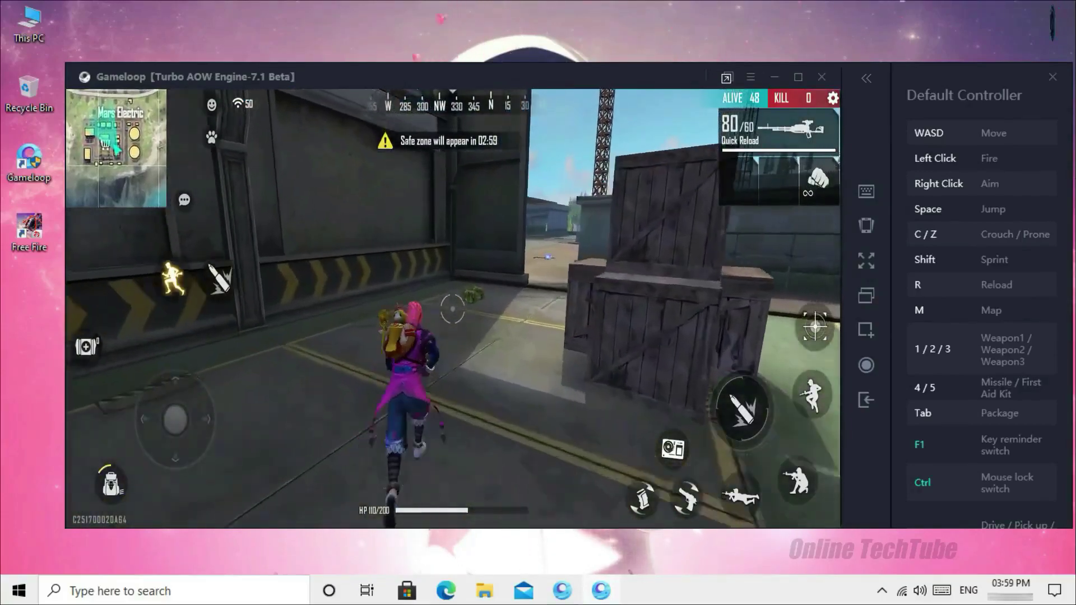